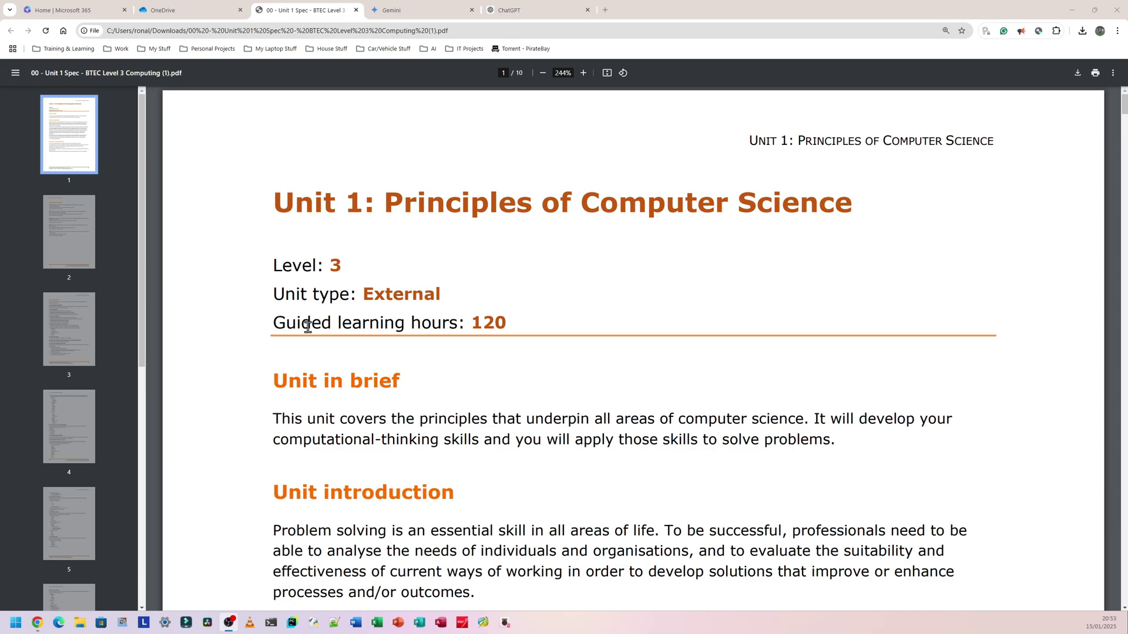
# - Go to page 3 of the Unit 1 spec so the Essential content on Computational thinking shows
pyautogui.scroll(-15, 425, 305)
pyautogui.scroll(-3, 425, 305)
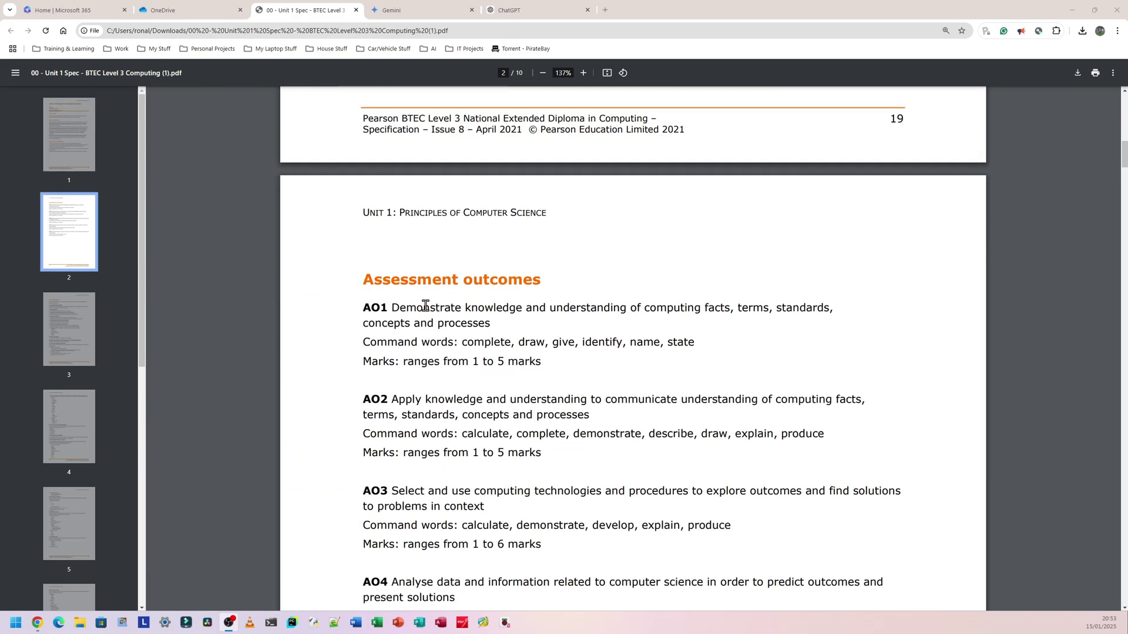
pyautogui.scroll(-20, 423, 305)
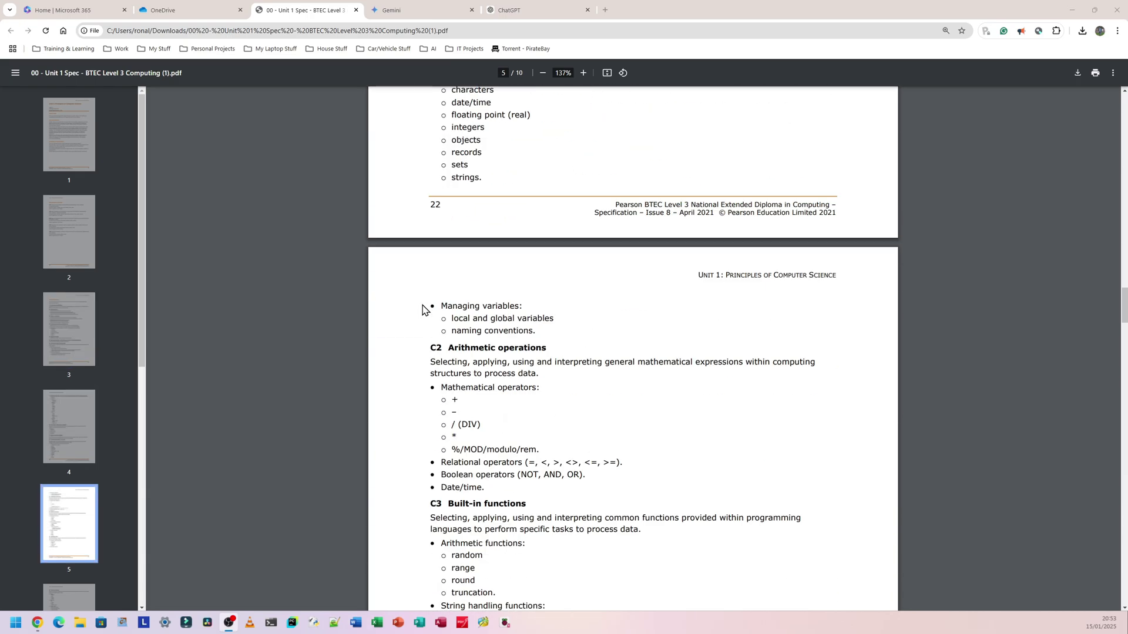
pyautogui.scroll(-12, 423, 307)
pyautogui.click(69, 329)
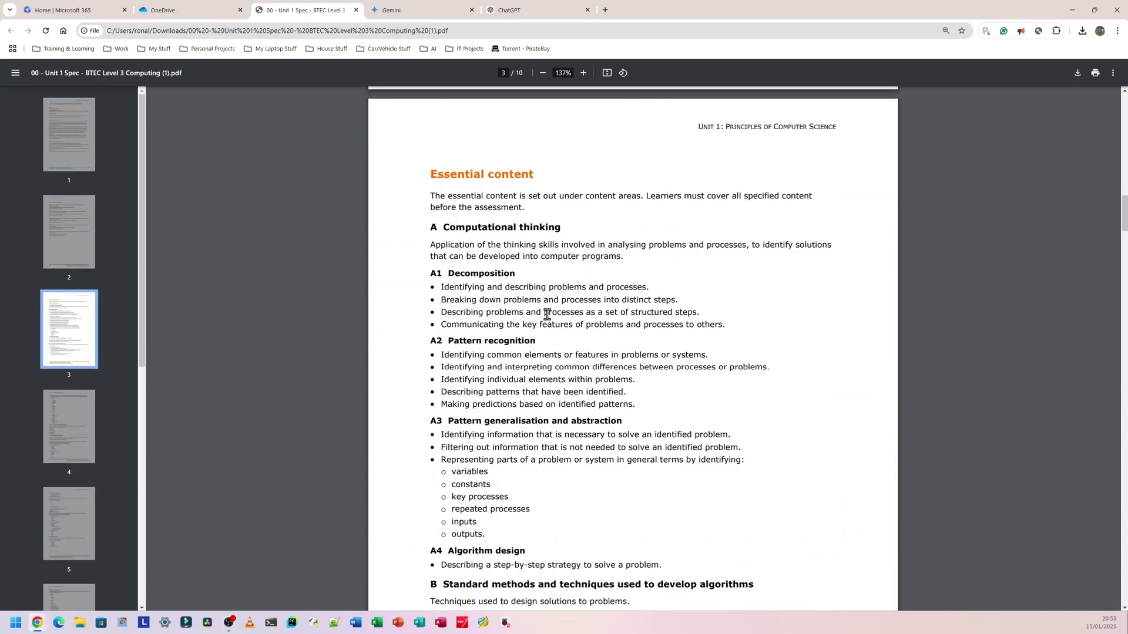
pyautogui.scroll(1, 524, 259)
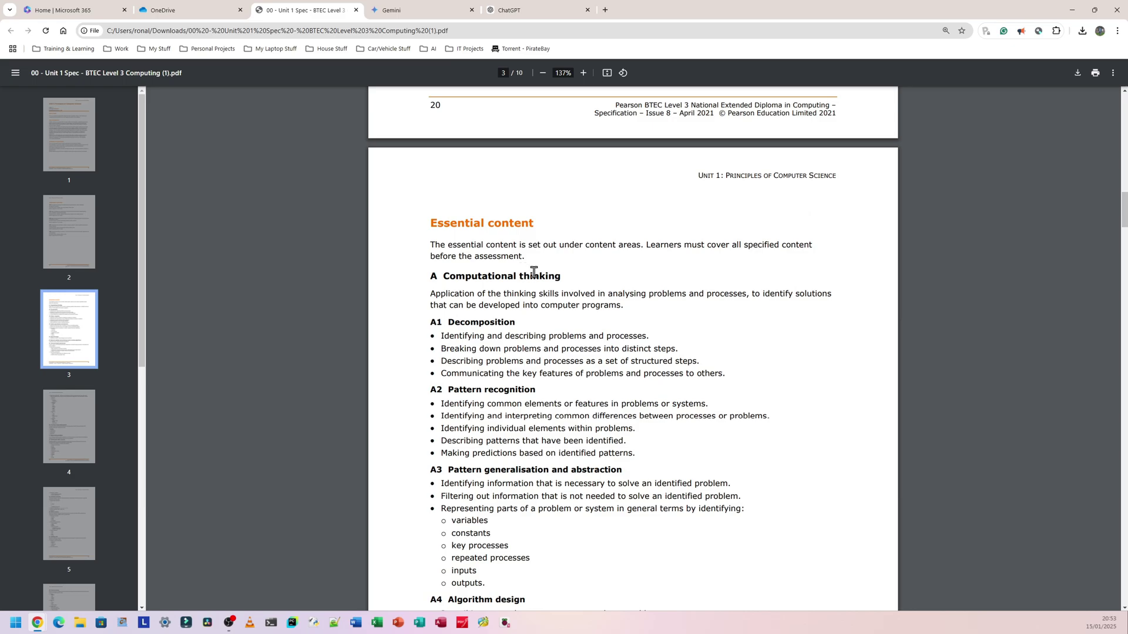
pyautogui.scroll(4, 519, 296)
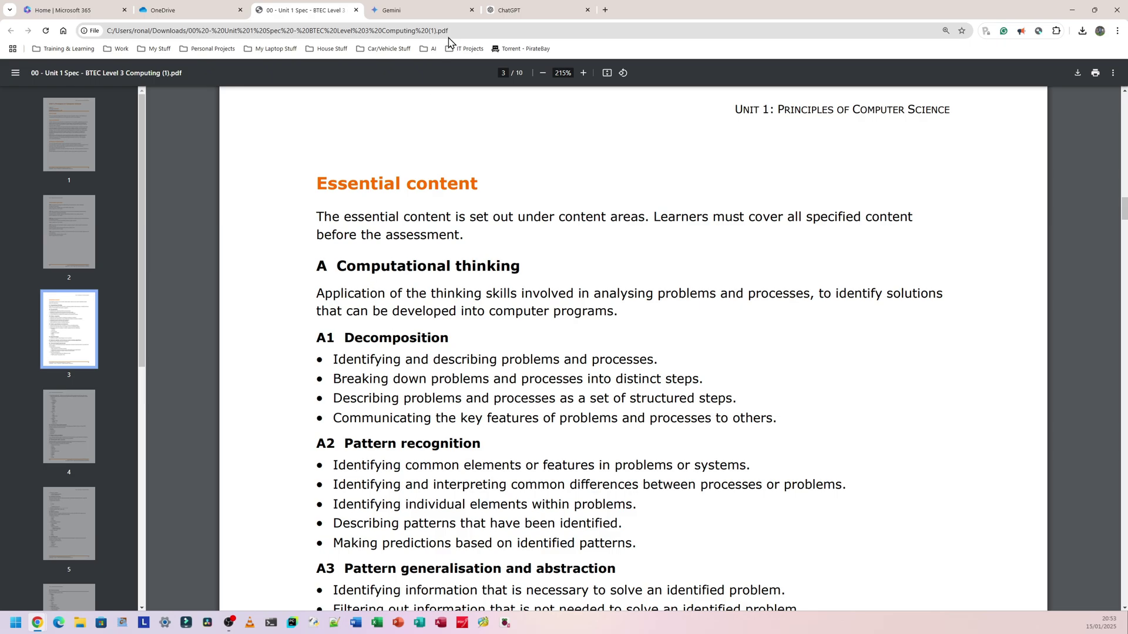
# - Glance at the Gemini and ChatGPT chats, then return to the spec's Essential content page
pyautogui.click(413, 6)
pyautogui.click(504, 8)
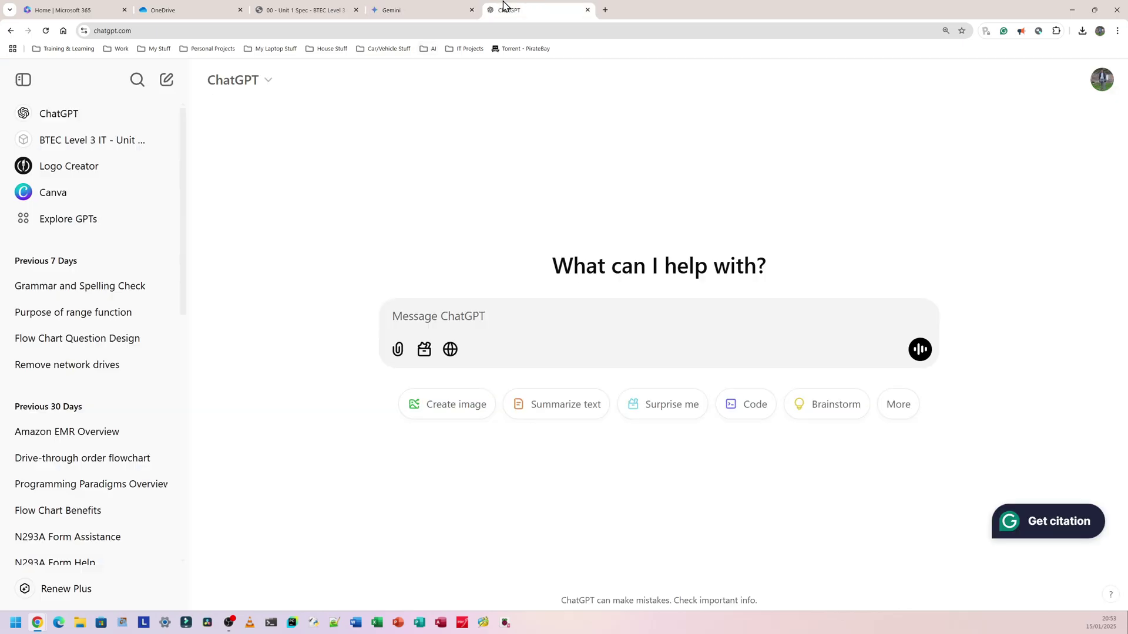
pyautogui.click(344, 10)
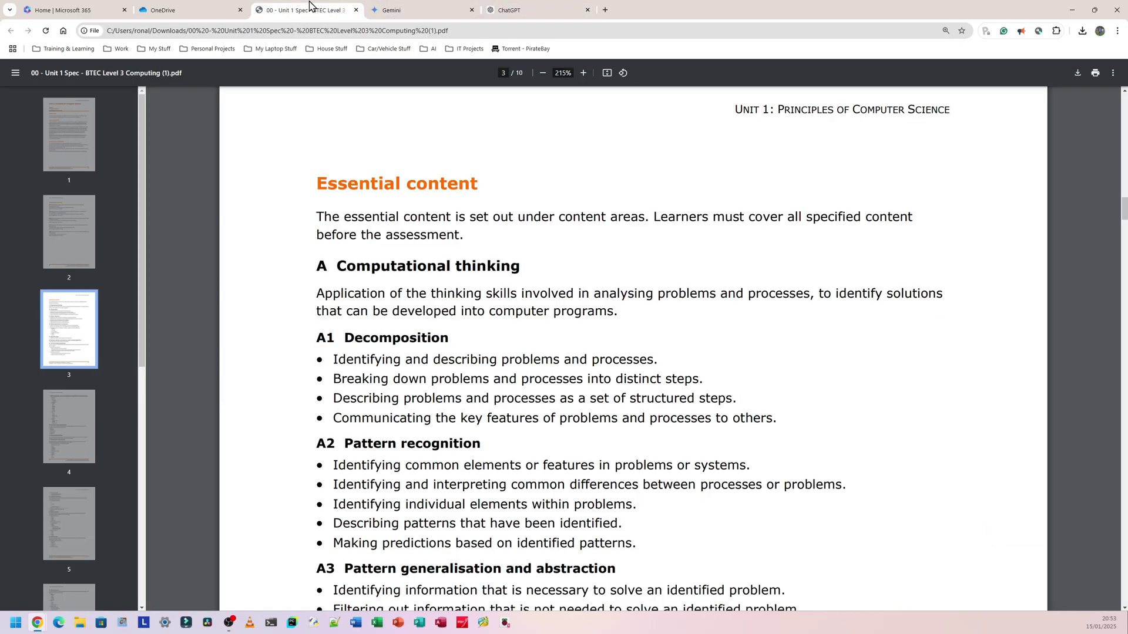
pyautogui.click(385, 10)
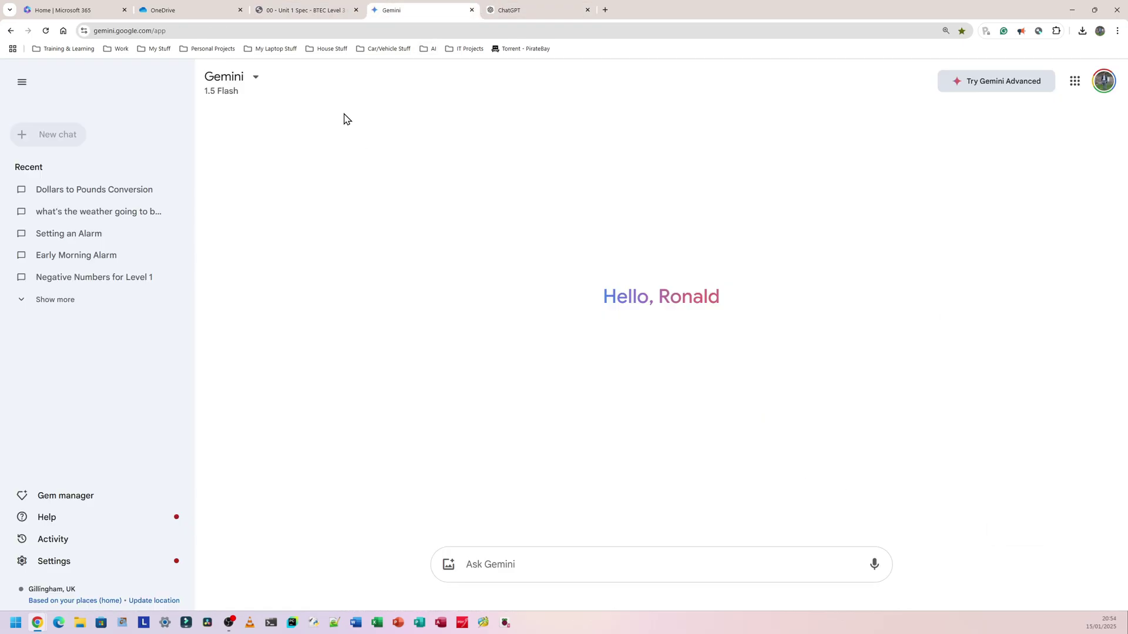
pyautogui.click(303, 10)
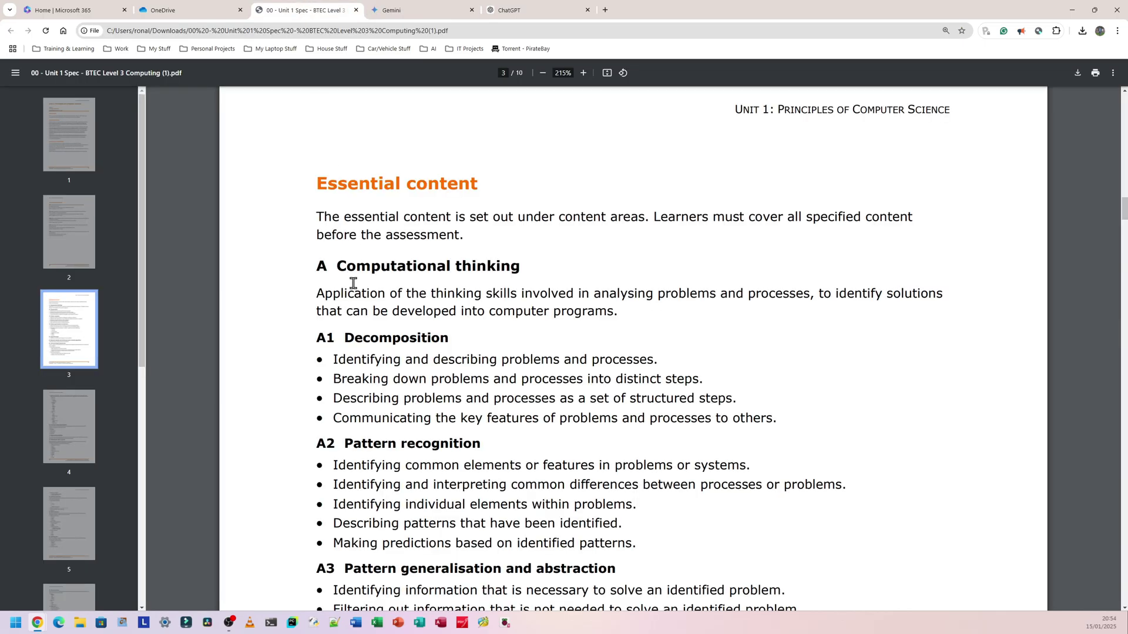
# - Select the A1 Decomposition heading and its four bullet points in the spec for copying
pyautogui.moveTo(318, 184); pyautogui.dragTo(470, 184)
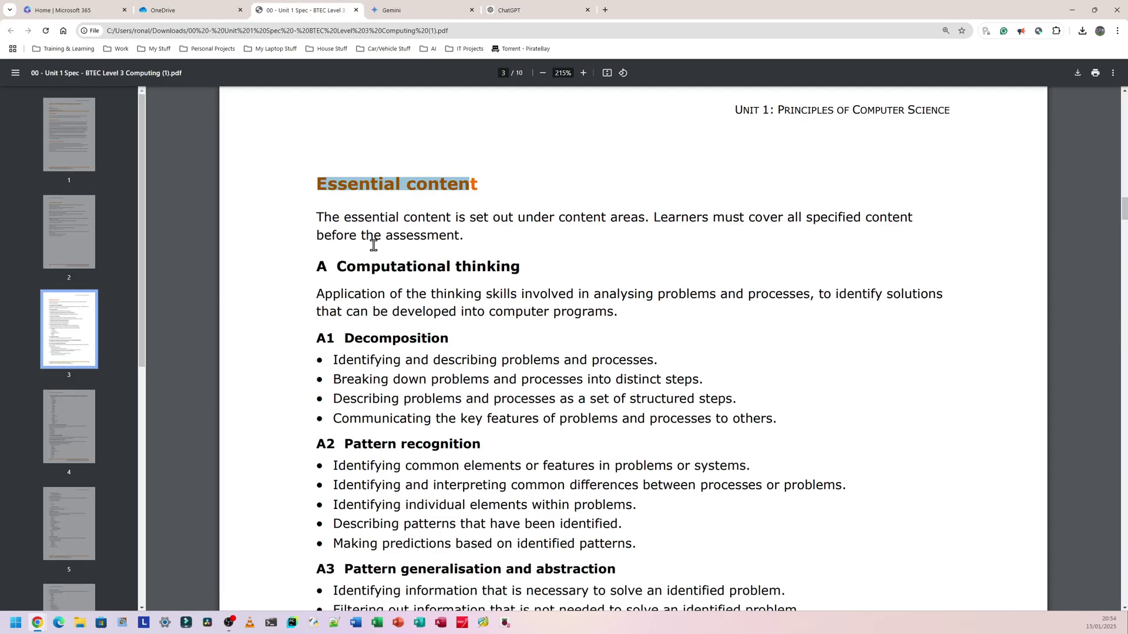
pyautogui.scroll(-2, 374, 246)
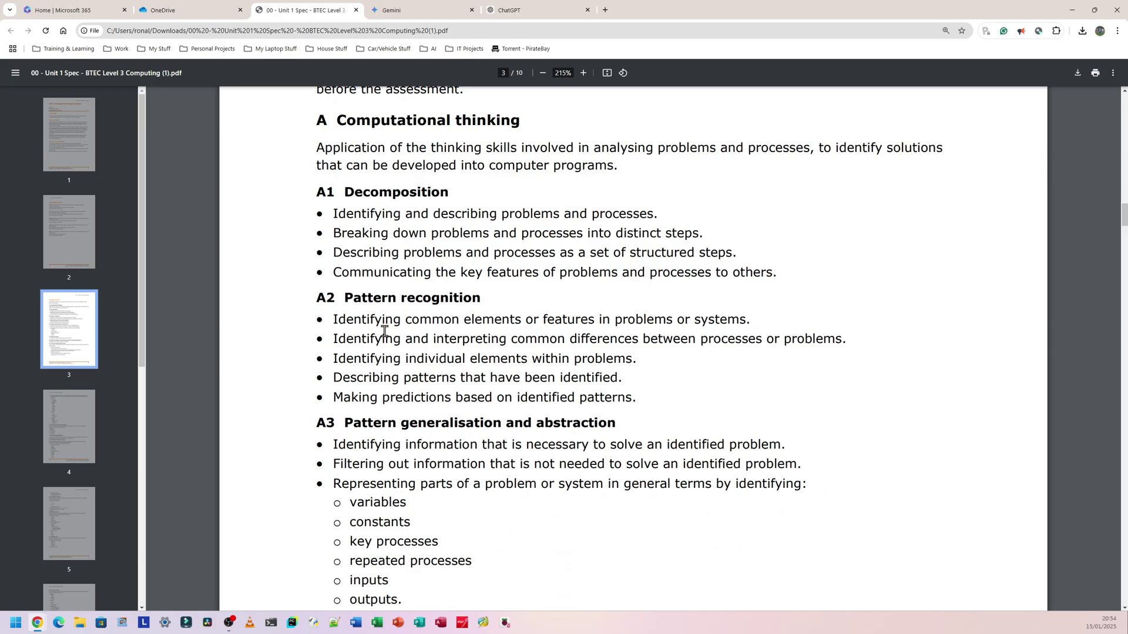
pyautogui.moveTo(333, 214); pyautogui.dragTo(773, 273)
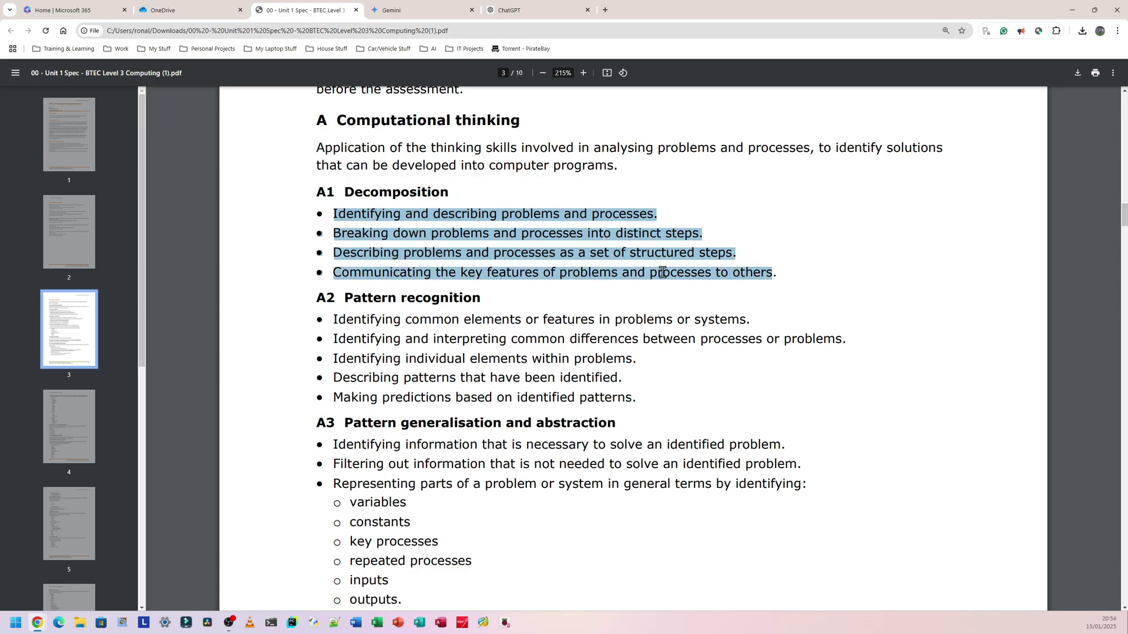
pyautogui.click(383, 247)
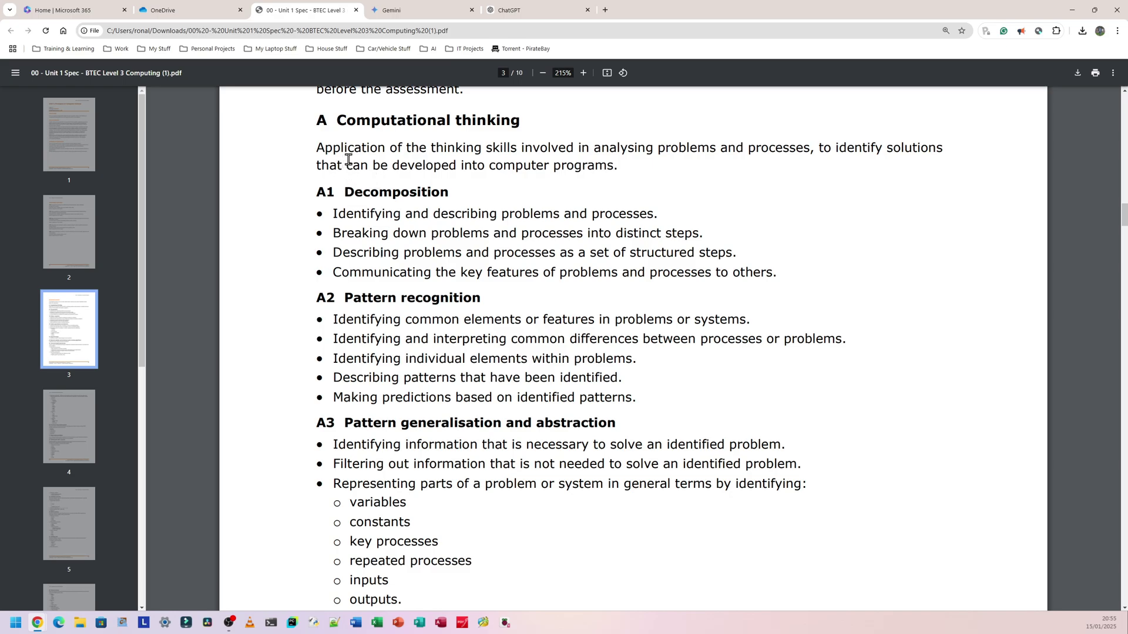
pyautogui.click(389, 11)
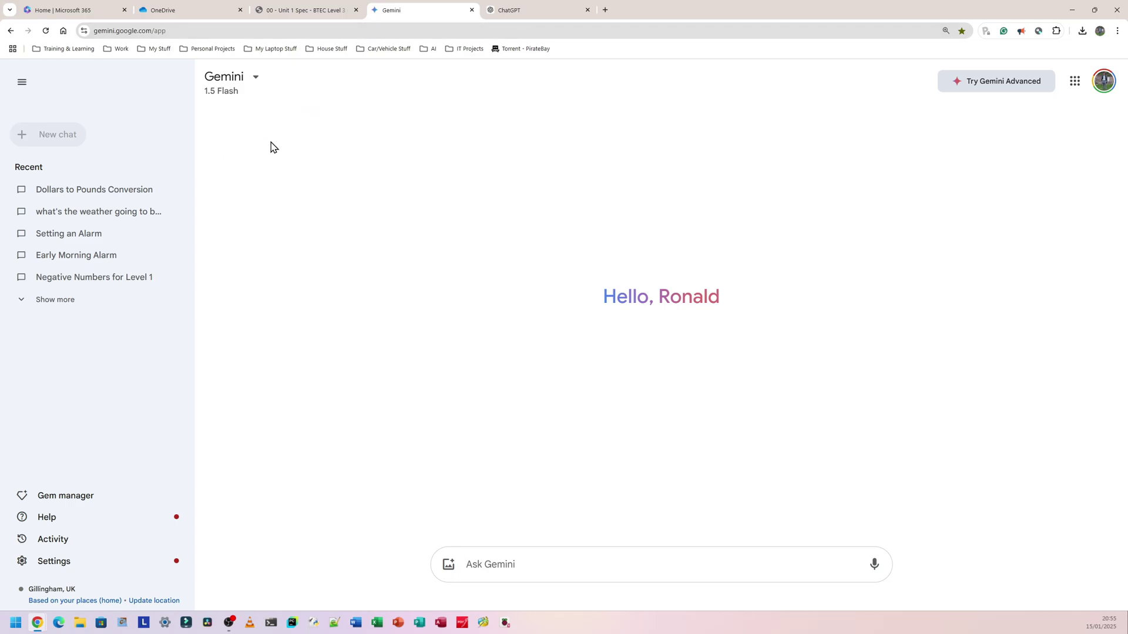
pyautogui.click(562, 7)
pyautogui.click(328, 10)
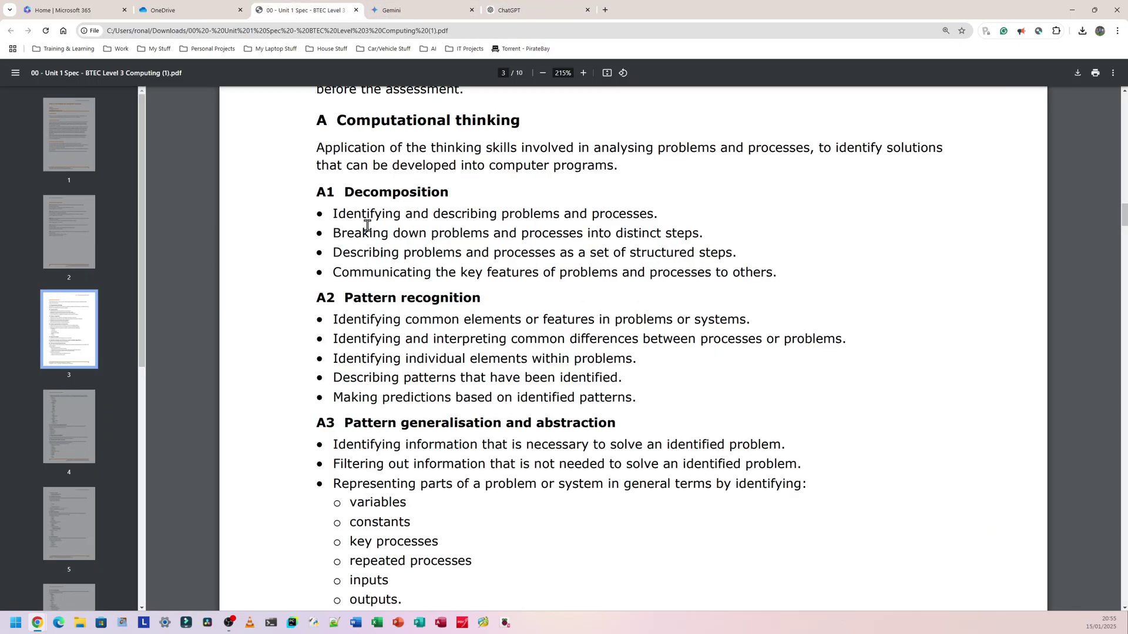
pyautogui.moveTo(342, 192); pyautogui.dragTo(778, 274)
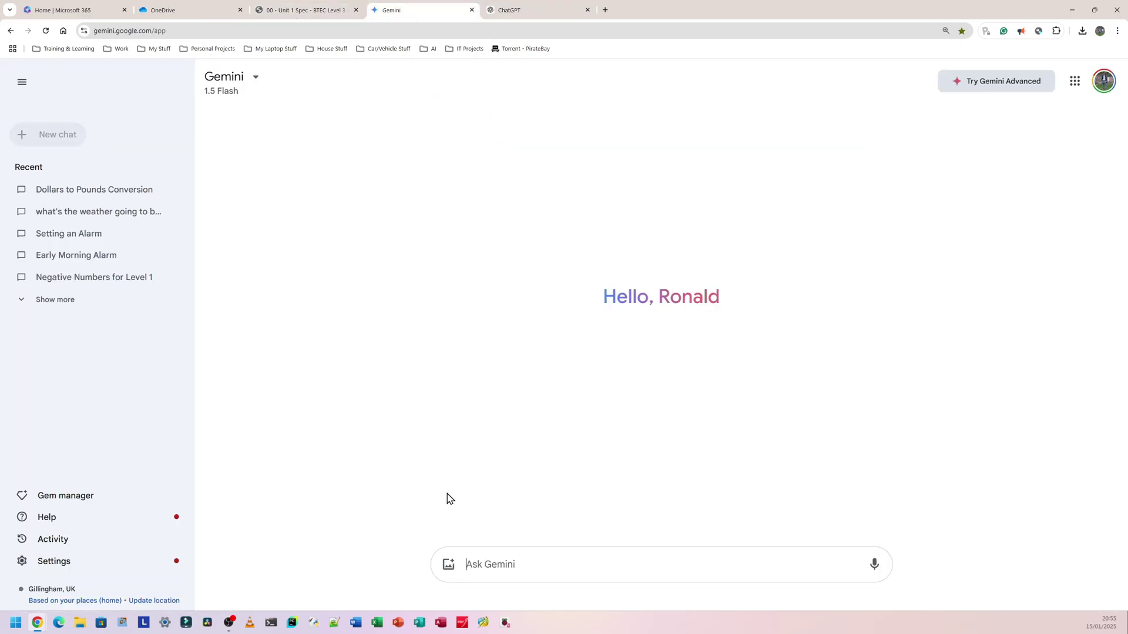
# - Ask Gemini to explain the pasted Decomposition bullets 'in very simple term'
pyautogui.click(411, 10)
pyautogui.click(512, 571)
pyautogui.write('please explain thsi')
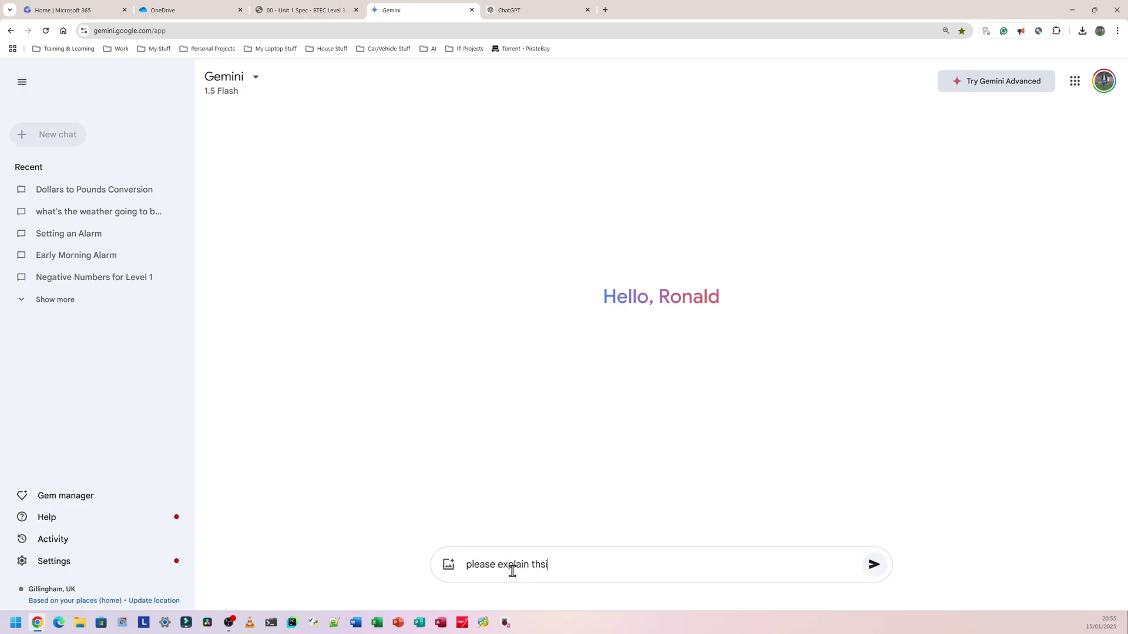
pyautogui.write(' in very simple term:')
pyautogui.hotkey('shift', 'Return')
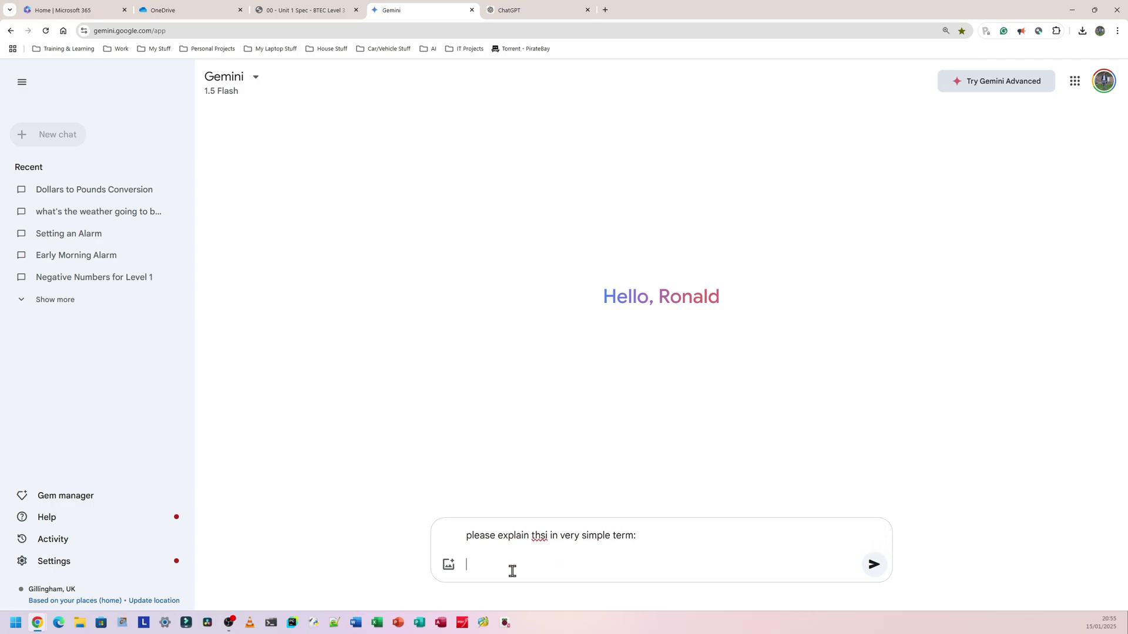
pyautogui.write('Decomposition: • Identifying and describing problems and processes. • Breaking down problems and processes into distinct steps. • Describing problems and processes as a set of structured steps. • Communicating the key features of problems and processes to others.')
pyautogui.press('Return')
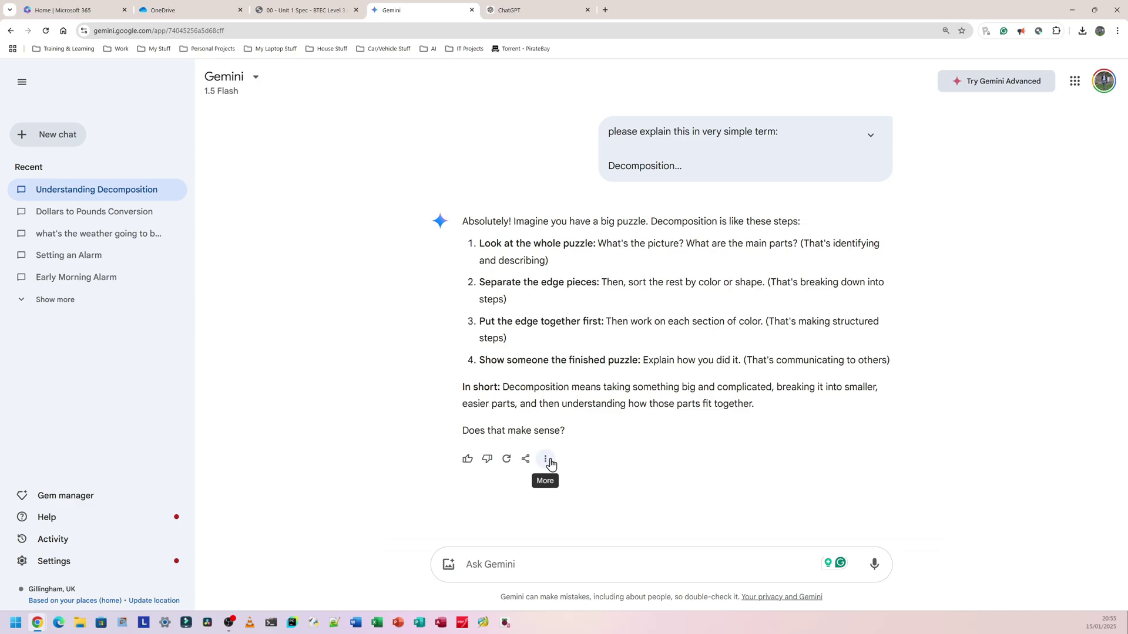
# - Expand Gemini's sent prompt and select its full text for reuse in ChatGPT
pyautogui.click(546, 460)
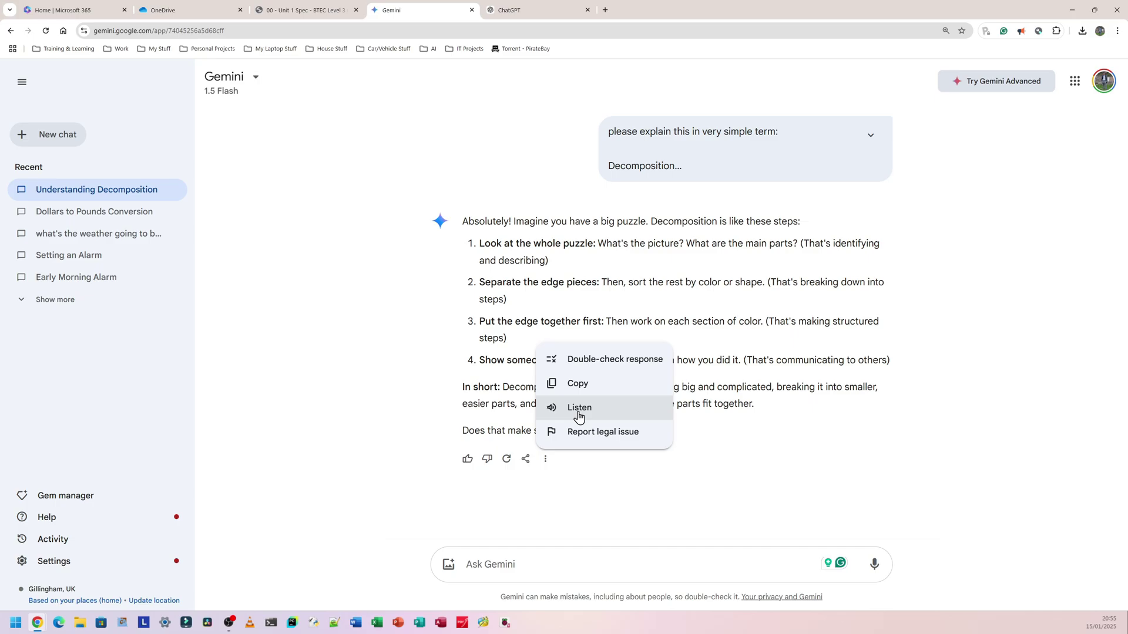
pyautogui.click(556, 8)
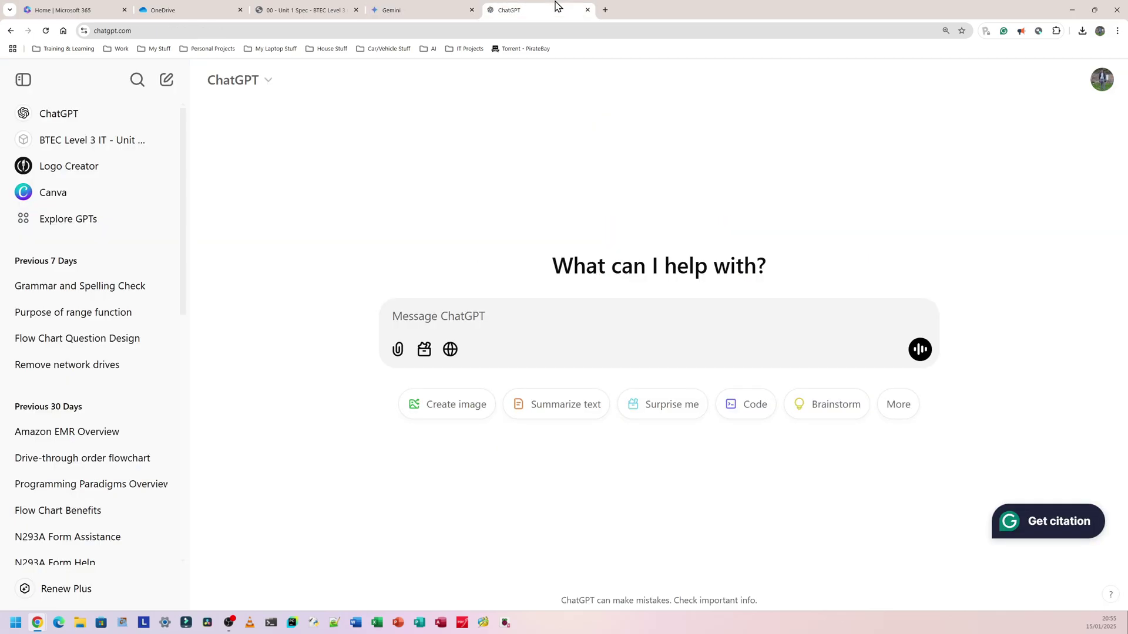
pyautogui.click(402, 7)
pyautogui.click(673, 200)
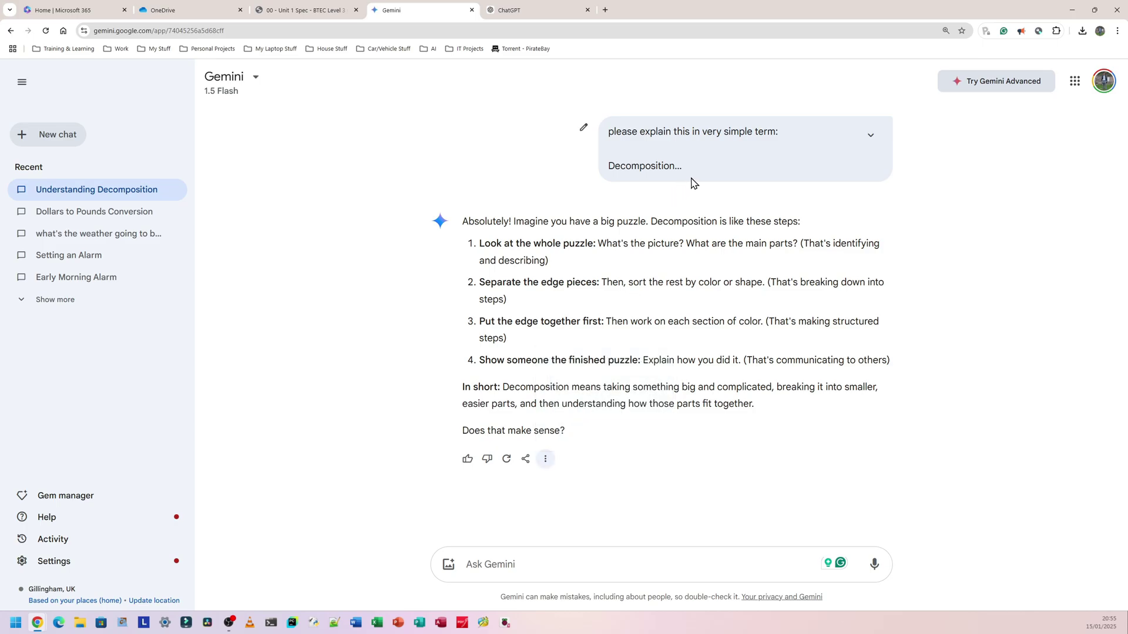
pyautogui.click(870, 135)
pyautogui.moveTo(699, 286); pyautogui.dragTo(581, 147)
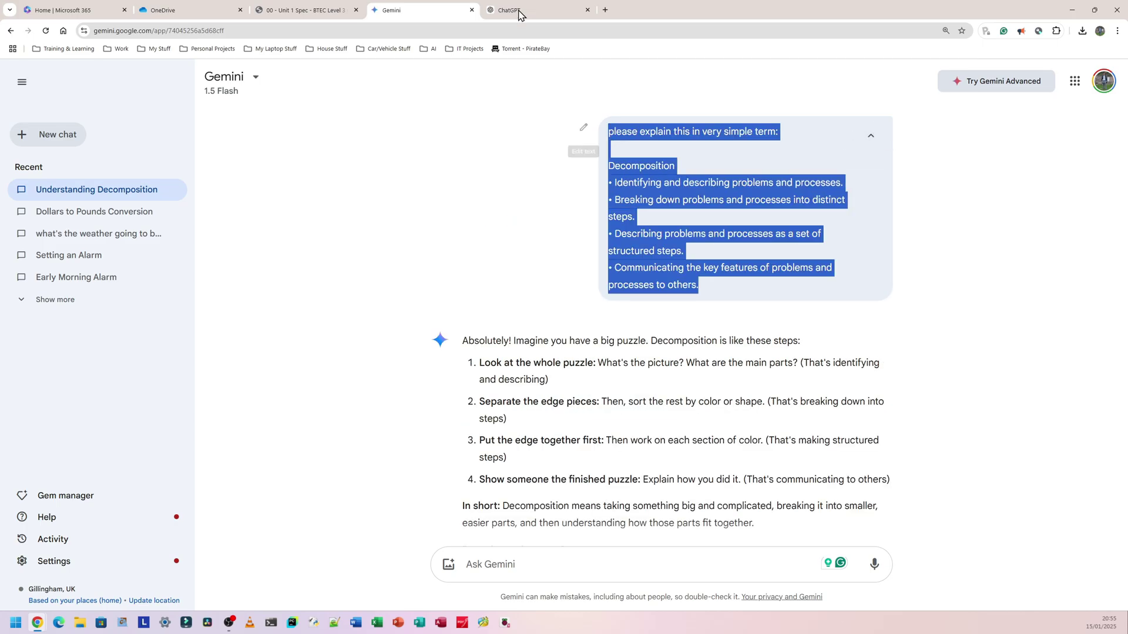
pyautogui.click(540, 10)
pyautogui.click(407, 7)
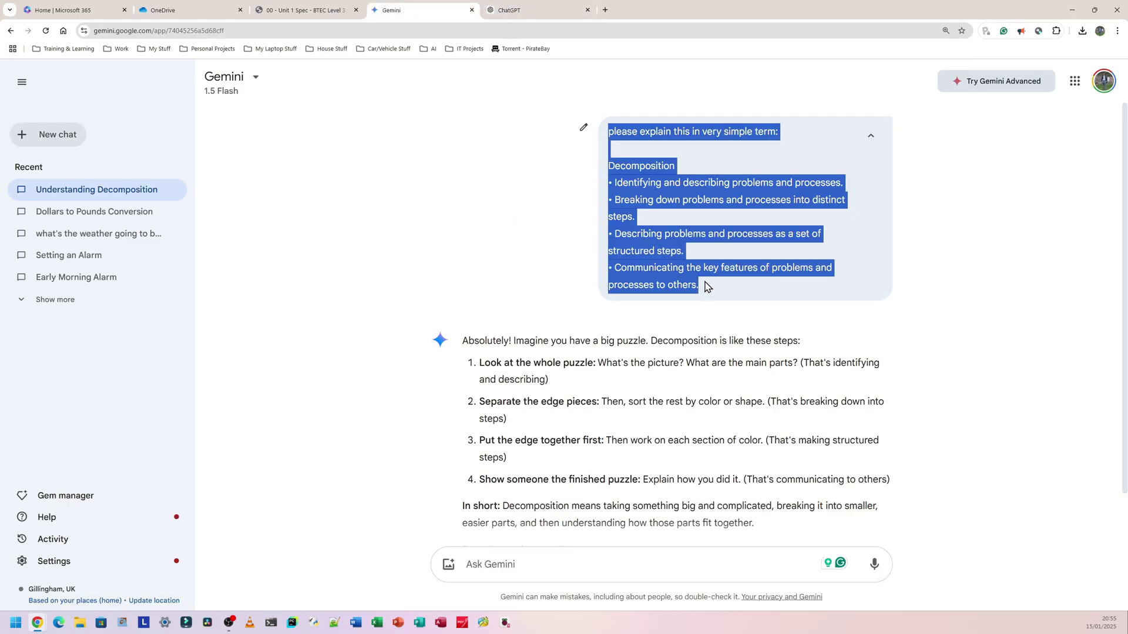
pyautogui.moveTo(705, 286); pyautogui.dragTo(607, 141)
# - Send ChatGPT the same simple-explanation prompt with the pasted Decomposition bullets
pyautogui.click(529, 10)
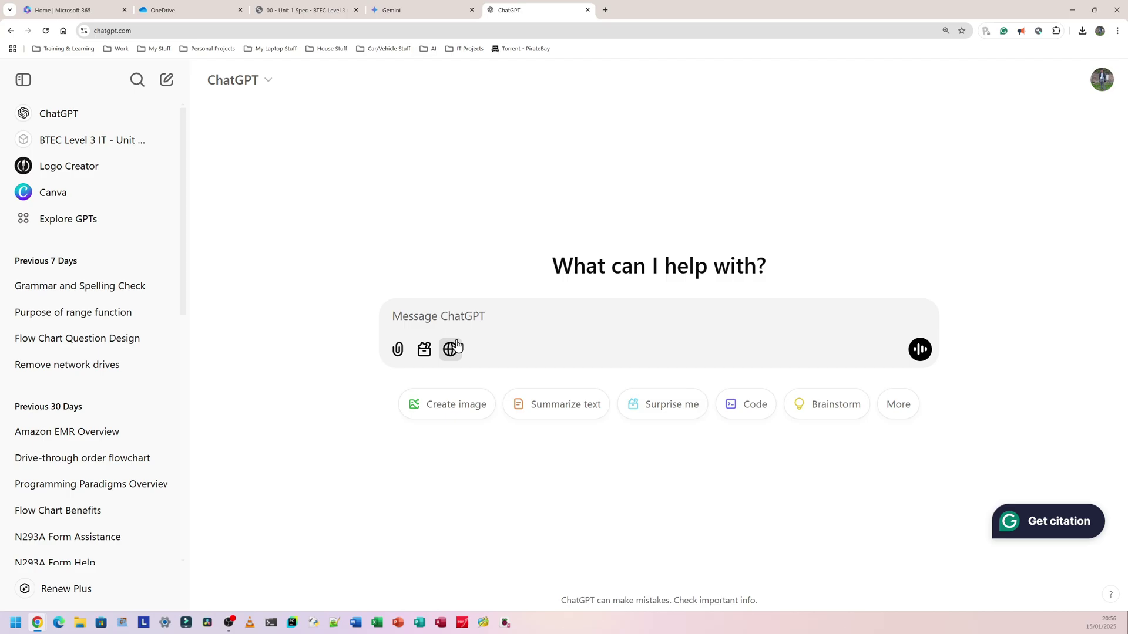
pyautogui.click(435, 318)
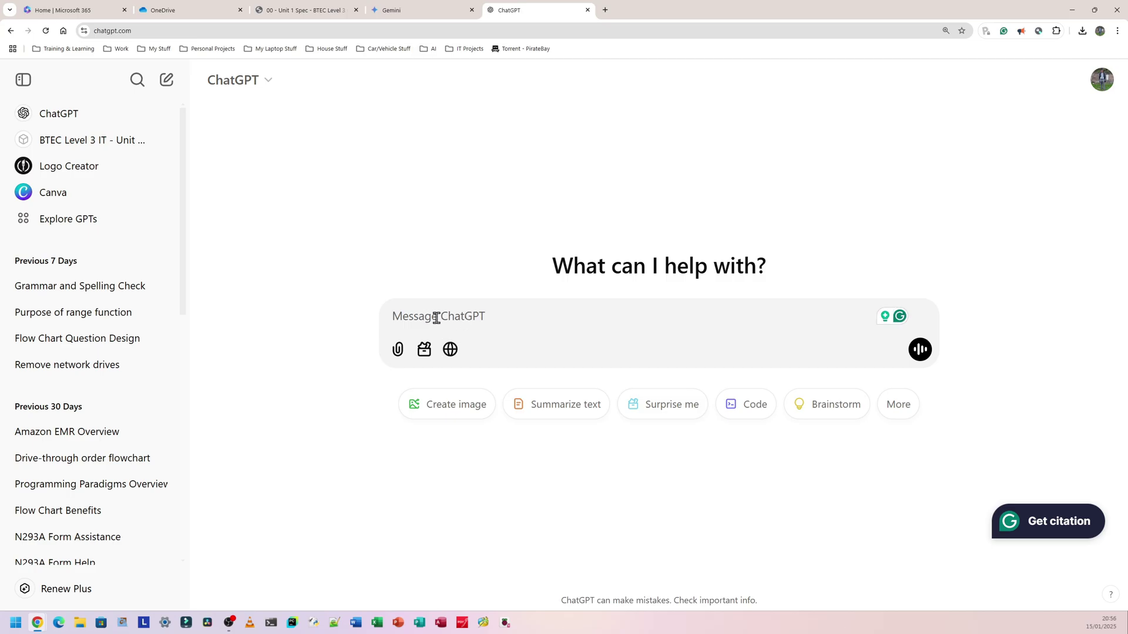
pyautogui.hotkey('ctrl', 'v')
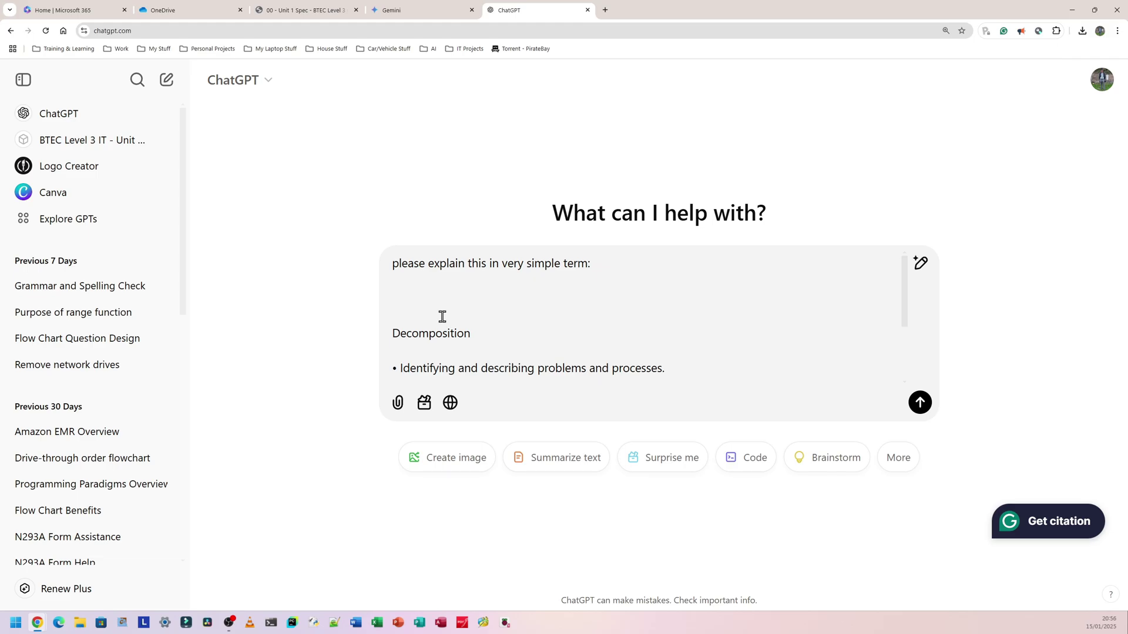
pyautogui.press('Return')
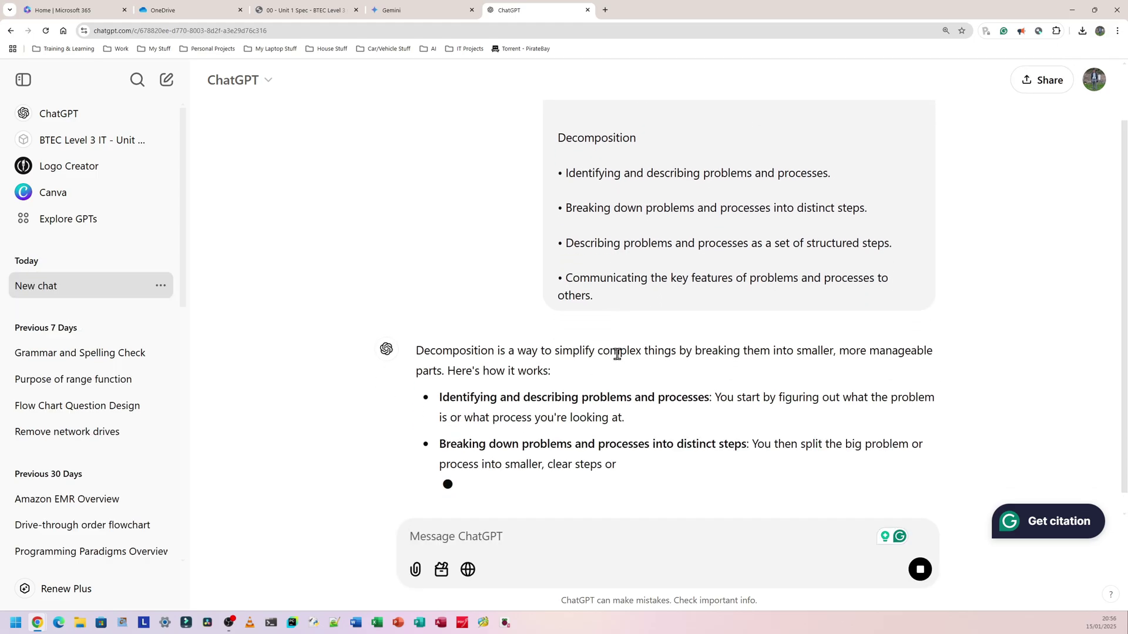
# - Have Gemini read its puzzle-analogy Decomposition answer aloud, then highlight the closing summary
pyautogui.click(449, 15)
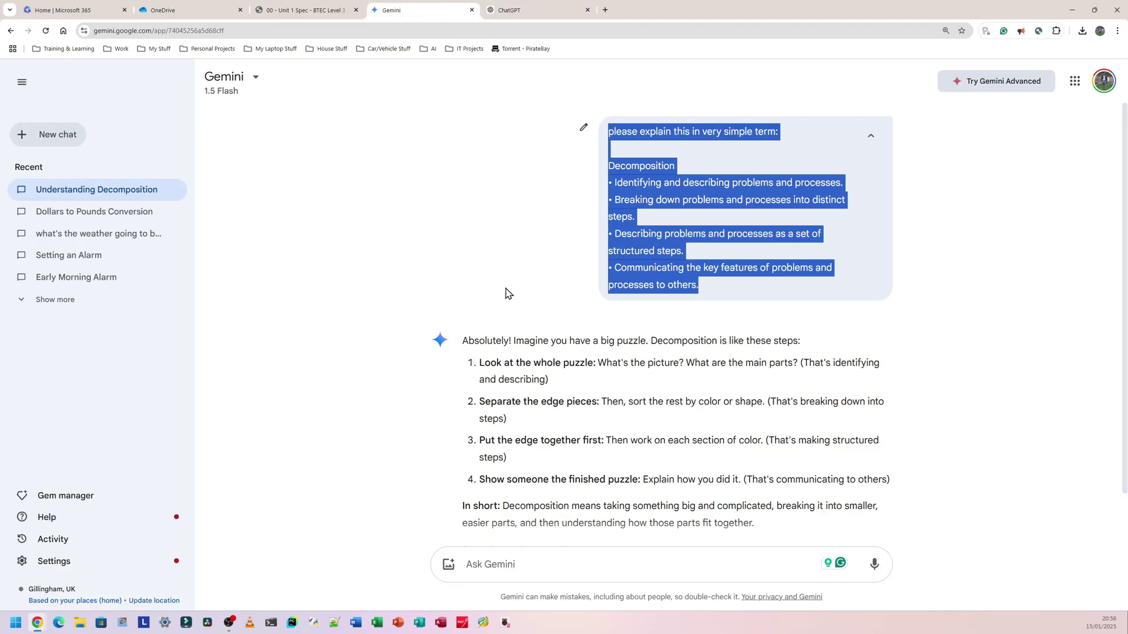
pyautogui.click(553, 344)
pyautogui.scroll(-1, 745, 419)
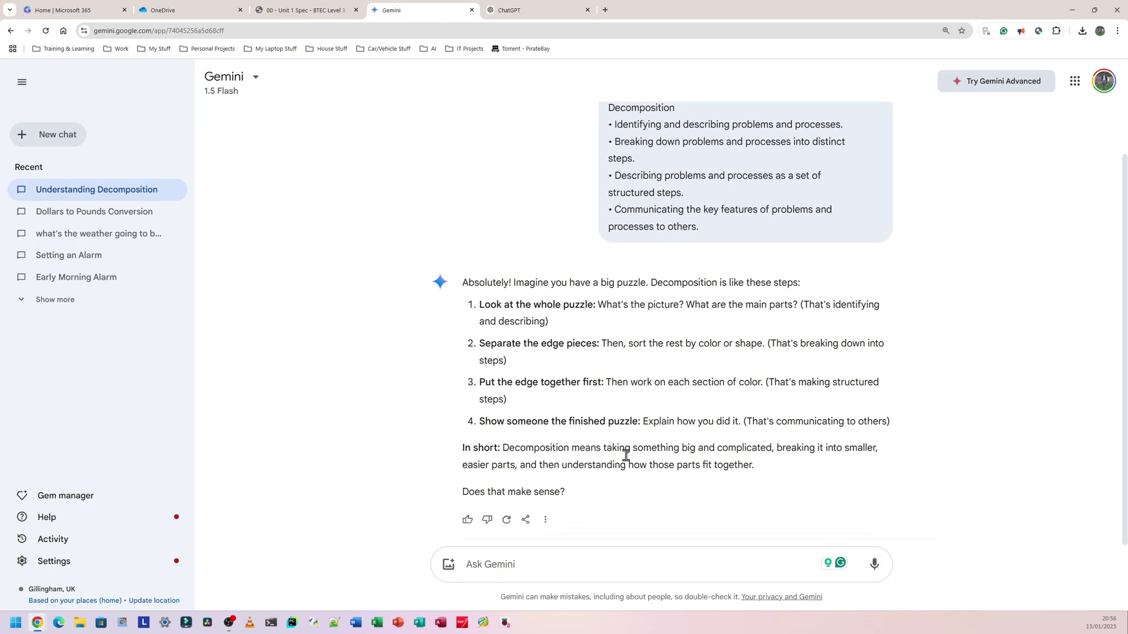
pyautogui.click(544, 520)
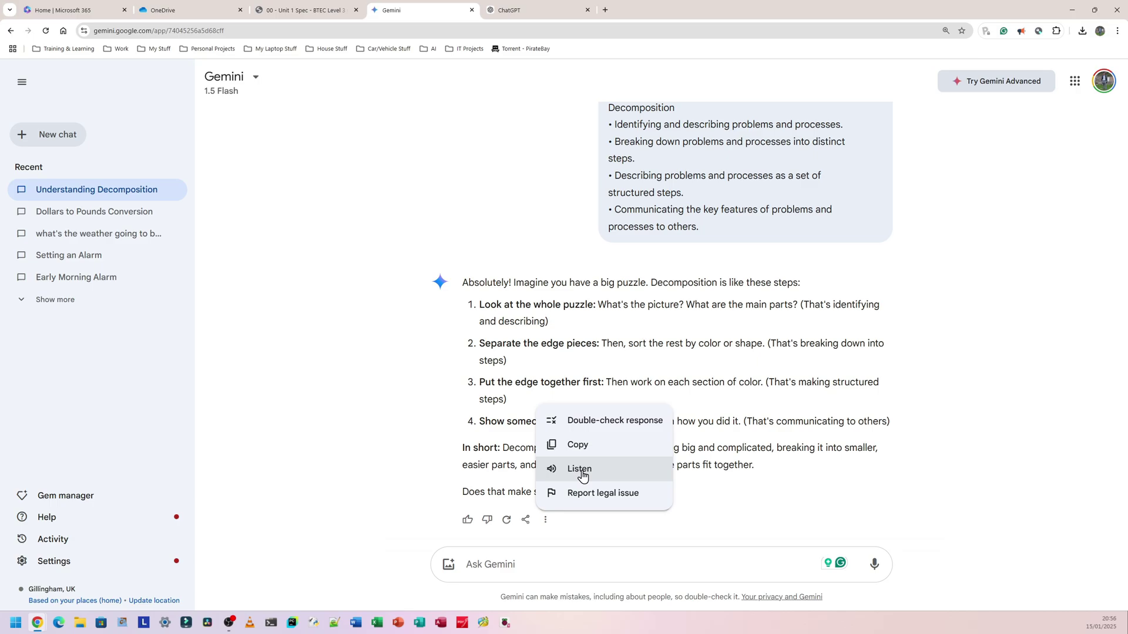
pyautogui.click(582, 473)
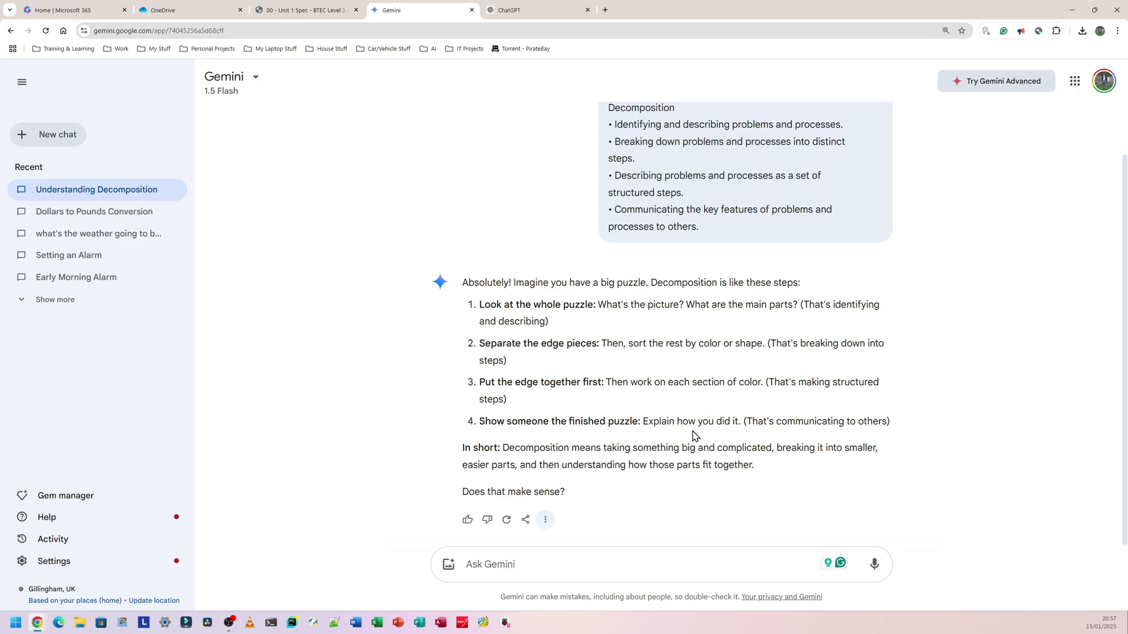
pyautogui.moveTo(766, 468); pyautogui.dragTo(455, 456)
# - Compare ChatGPT's answer with the spec's A1 Decomposition bullets, then have ChatGPT read it aloud
pyautogui.click(523, 371)
pyautogui.click(516, 9)
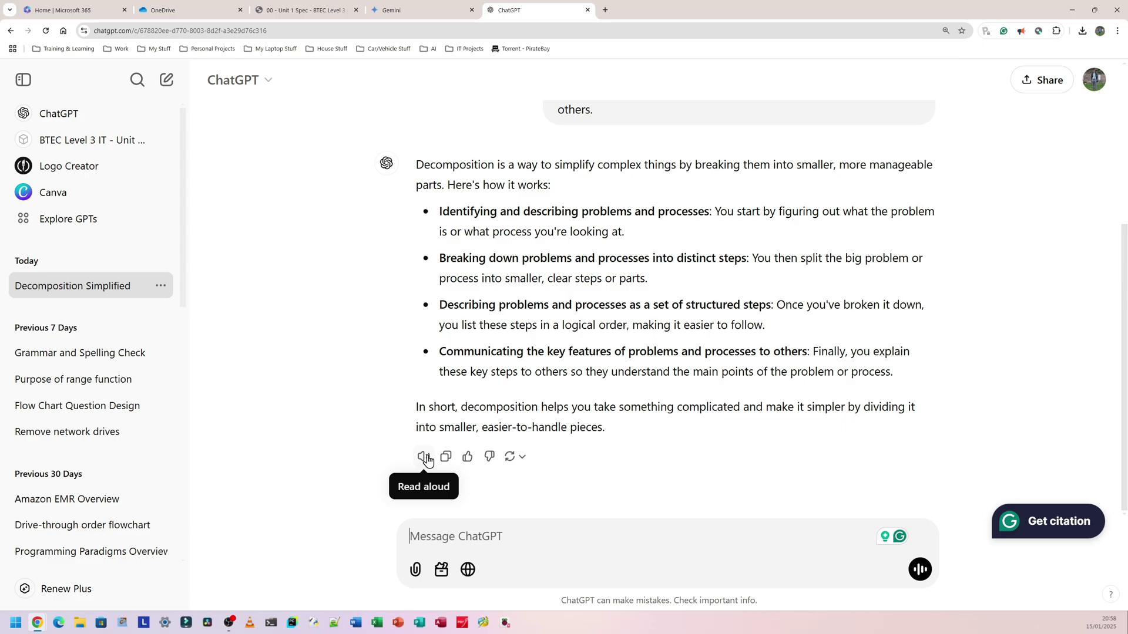
pyautogui.click(305, 10)
pyautogui.click(379, 243)
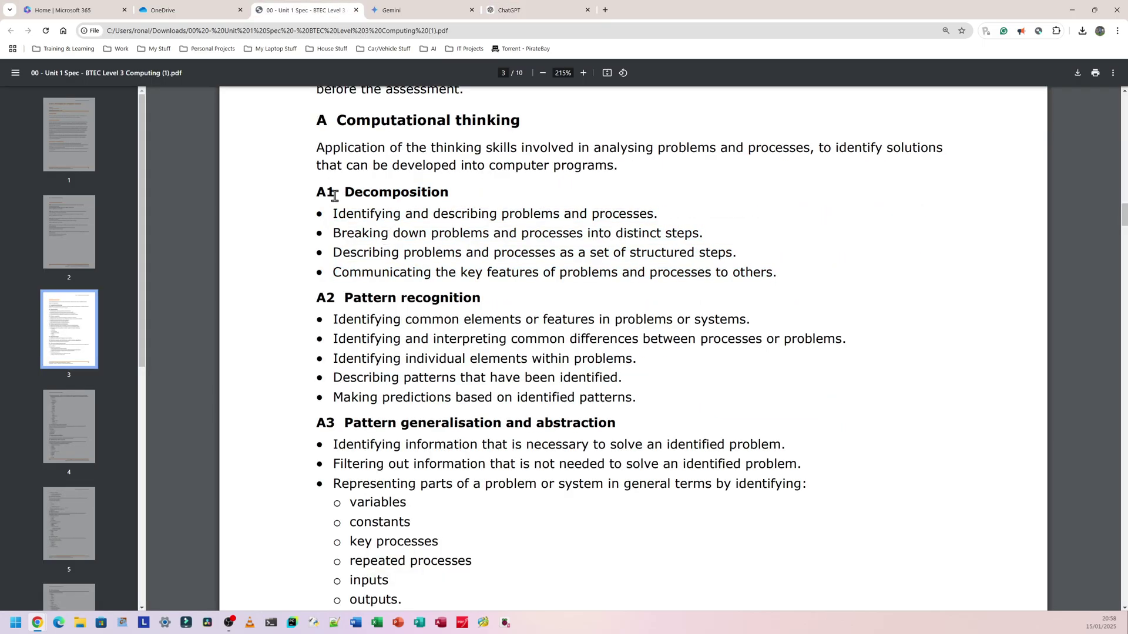
pyautogui.moveTo(345, 188); pyautogui.dragTo(773, 271)
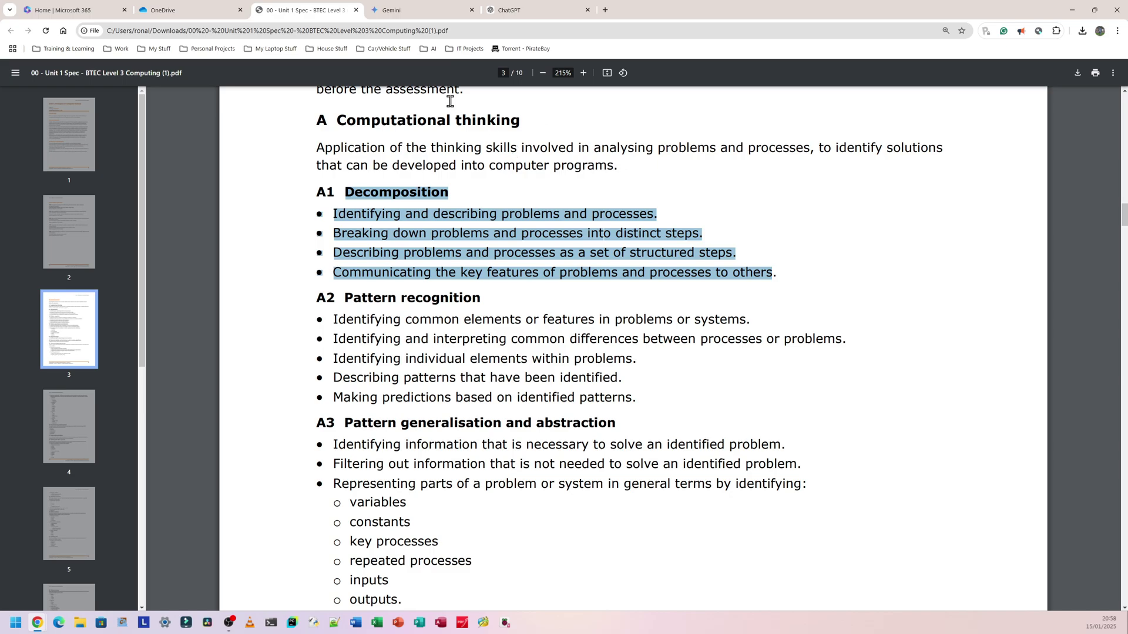
pyautogui.click(515, 10)
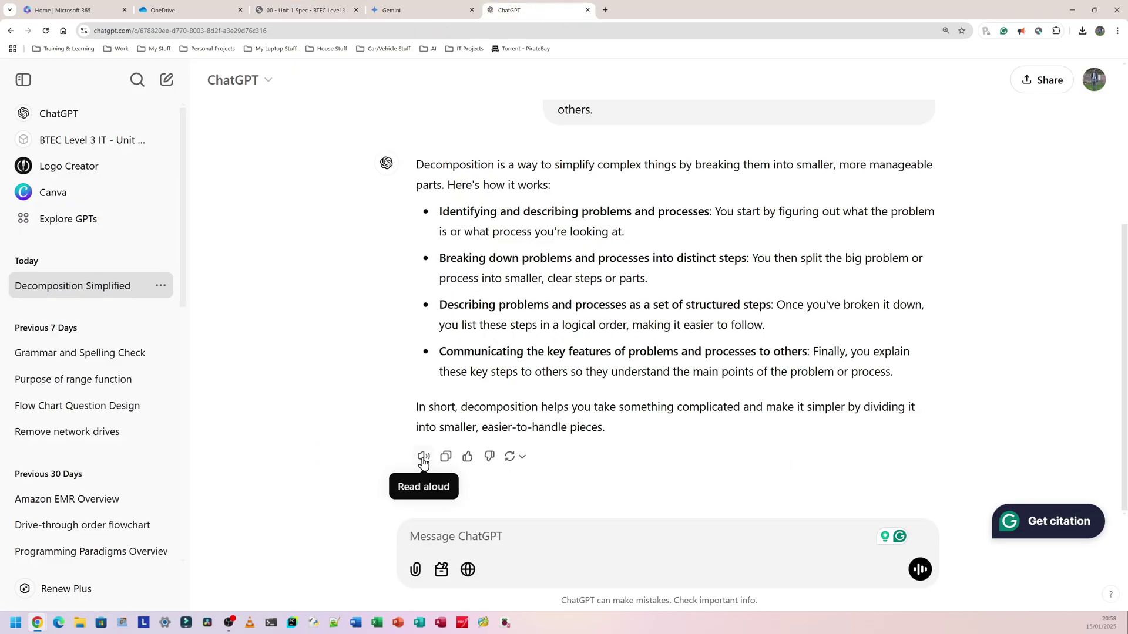
pyautogui.click(423, 457)
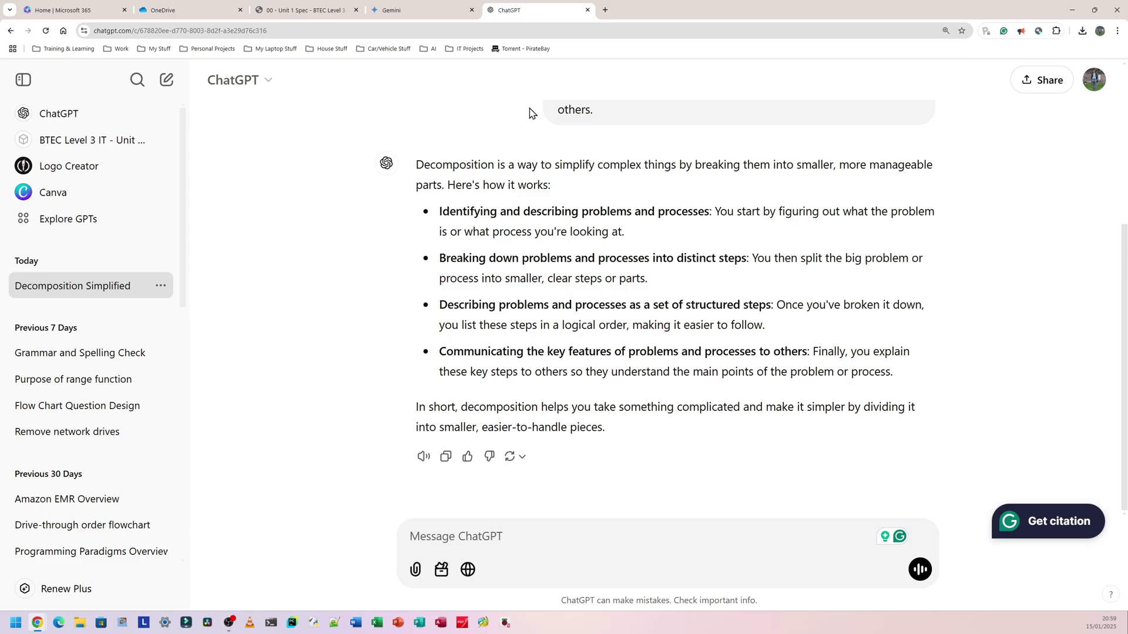
# - Open Claude and Microsoft Copilot new-chat tabs alongside the Gemini and ChatGPT chats
pyautogui.click(604, 9)
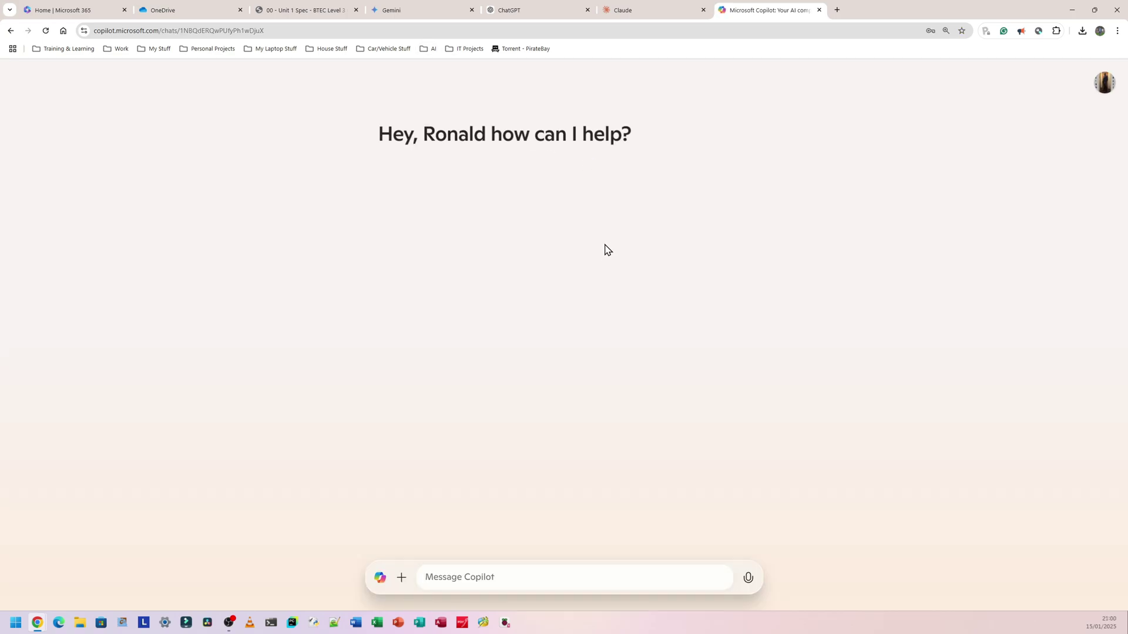
pyautogui.click(433, 7)
pyautogui.click(504, 6)
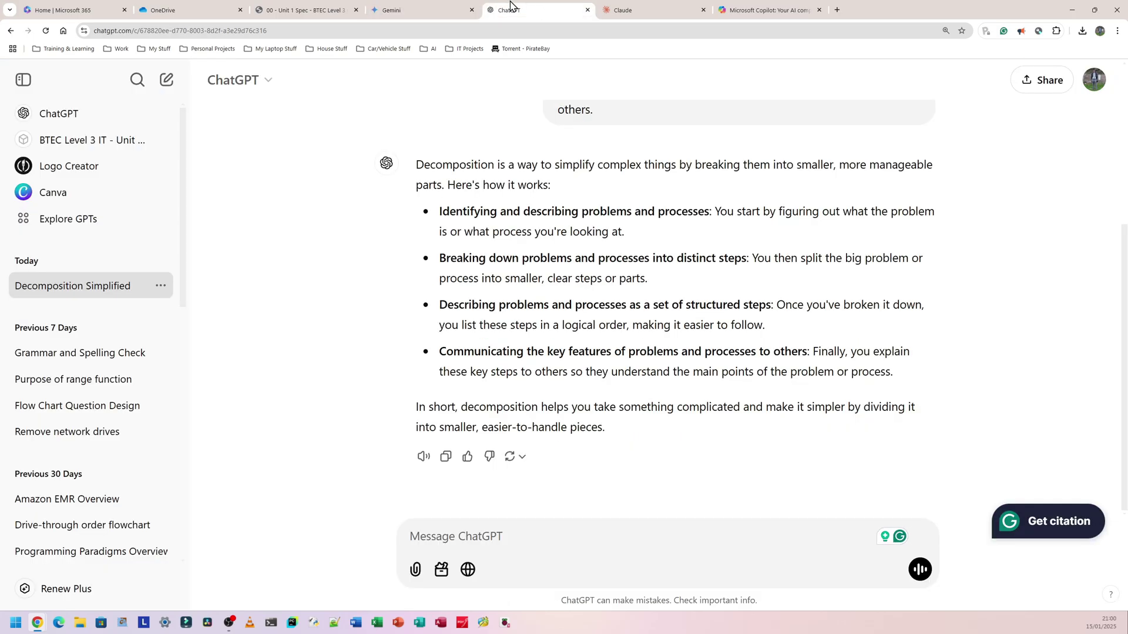
pyautogui.click(625, 6)
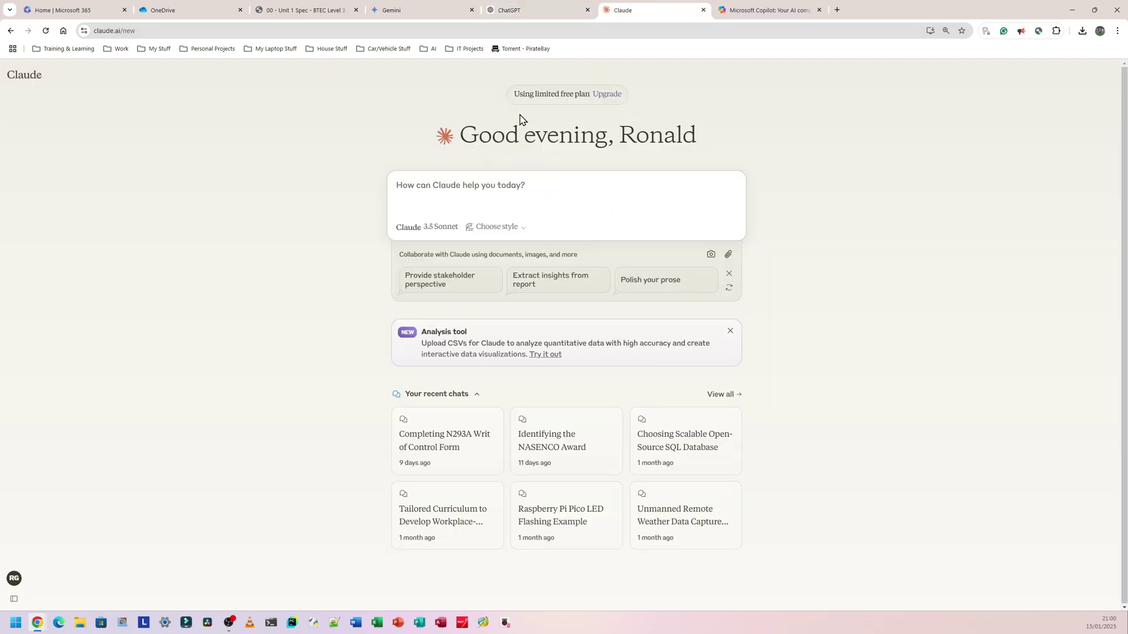
pyautogui.click(769, 8)
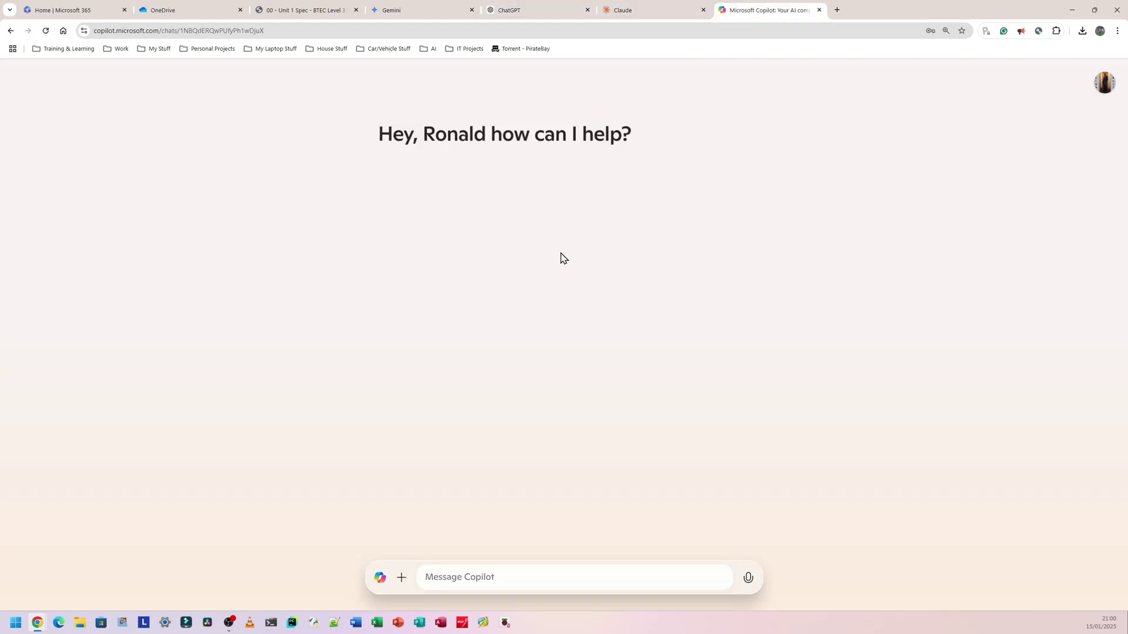
# - Copy the C2 Arithmetic operations section from page 5 of the spec, then return to Gemini
pyautogui.hotkey('ctrl', '3')
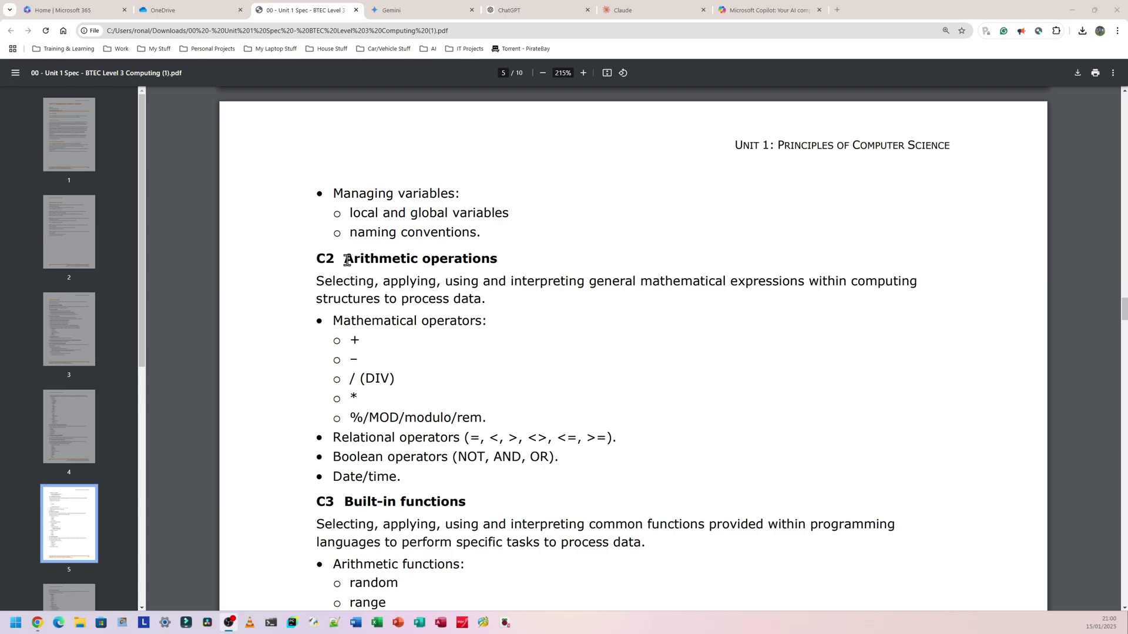
pyautogui.moveTo(346, 260); pyautogui.dragTo(409, 477)
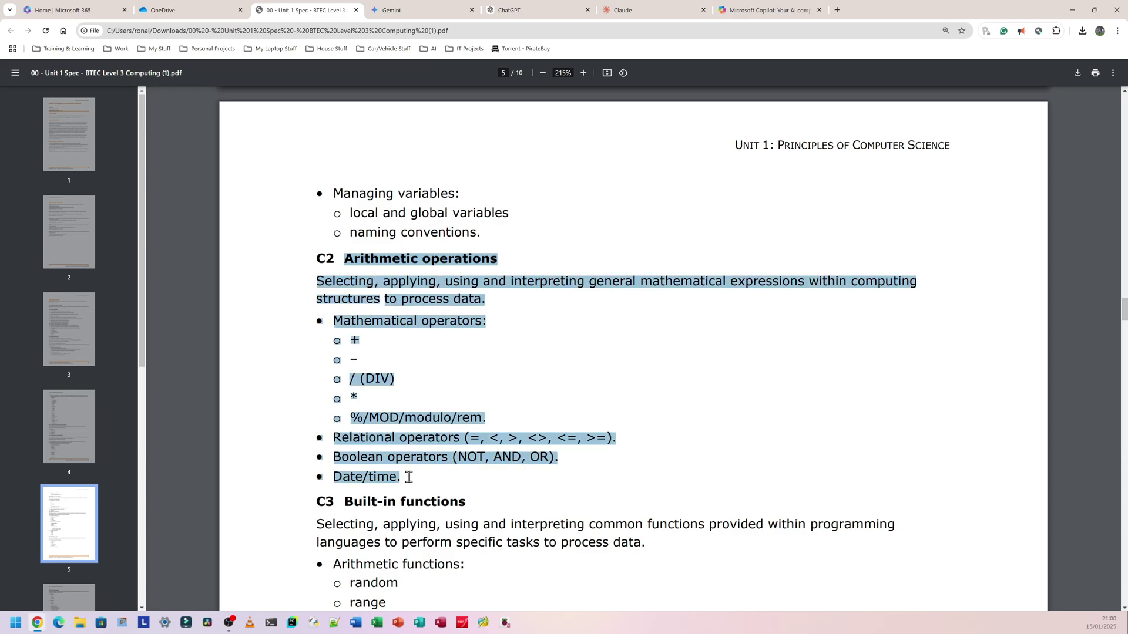
pyautogui.click(447, 289)
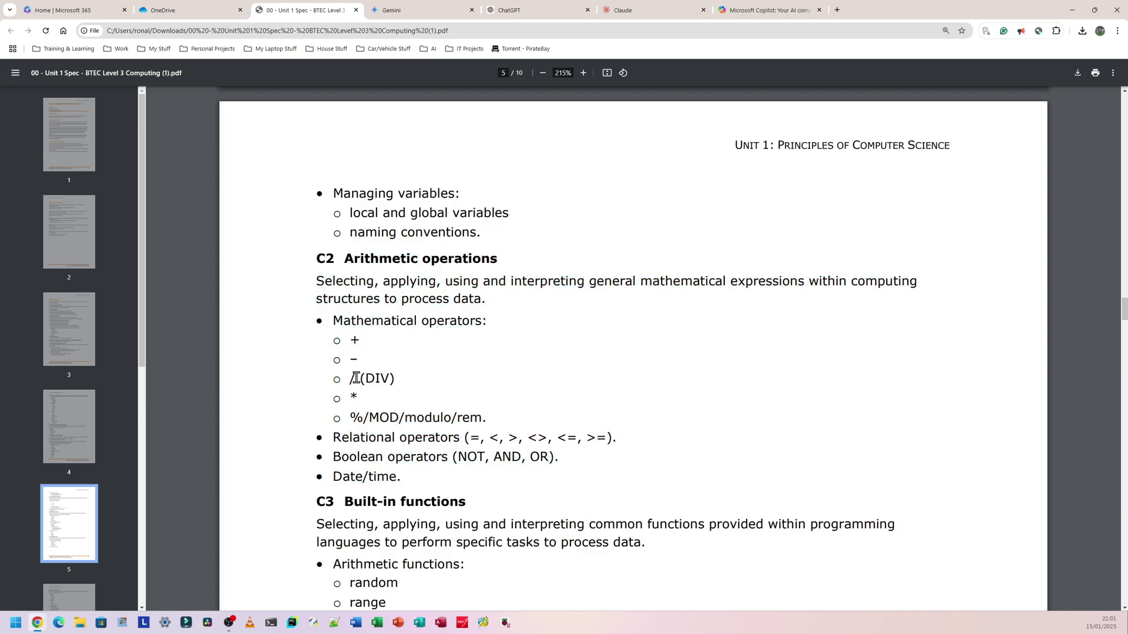
pyautogui.moveTo(355, 383); pyautogui.dragTo(399, 417)
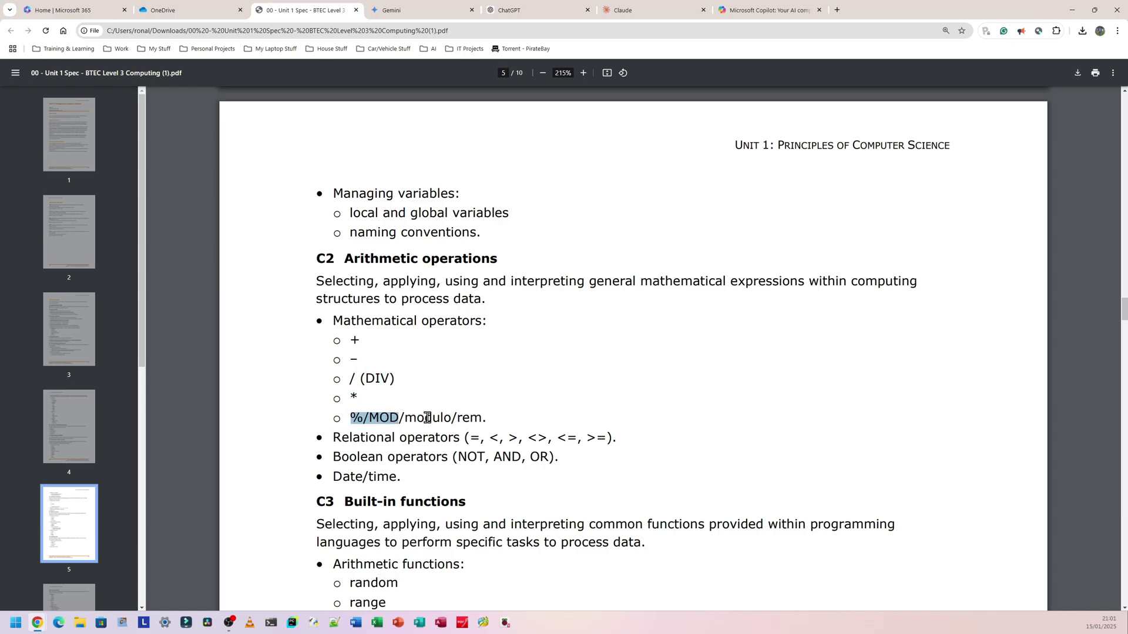
pyautogui.moveTo(342, 438); pyautogui.dragTo(493, 436)
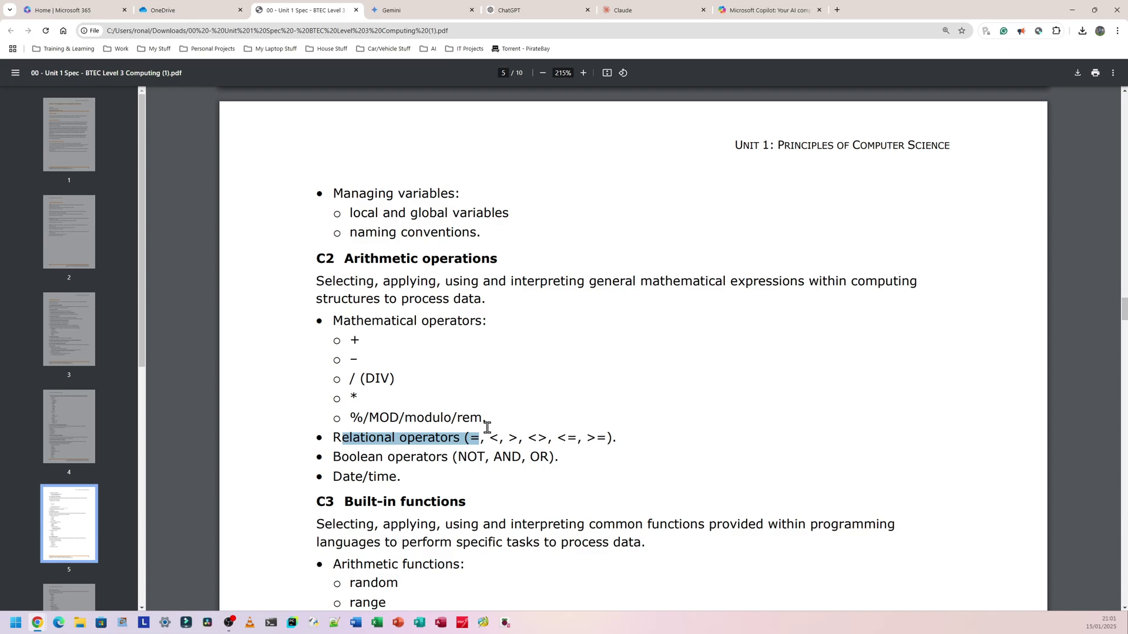
pyautogui.hotkey('ctrl', 'Tab')
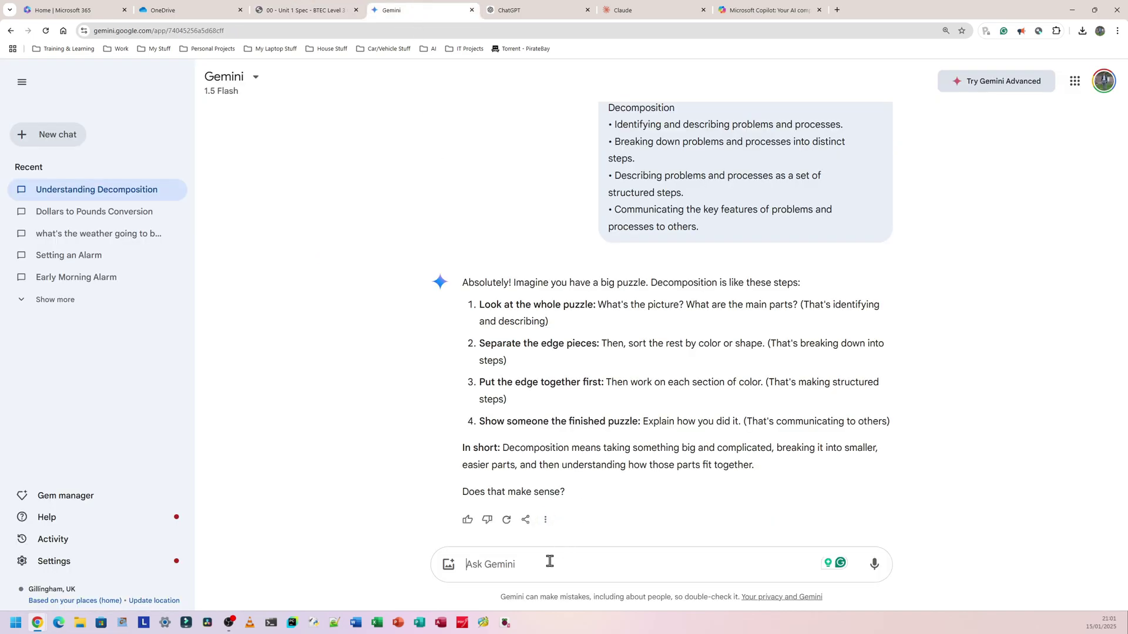
# - Ask Gemini to explain each pasted C2 arithmetic item with a Python example
pyautogui.write('please expain each')
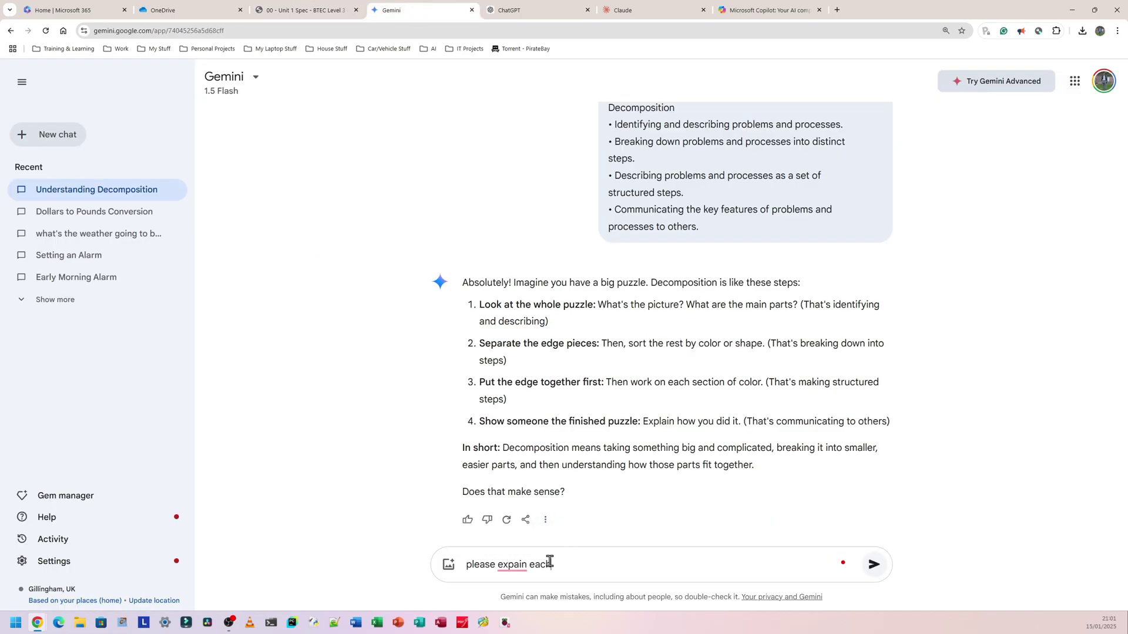
pyautogui.write(' of the below items and also give me an ')
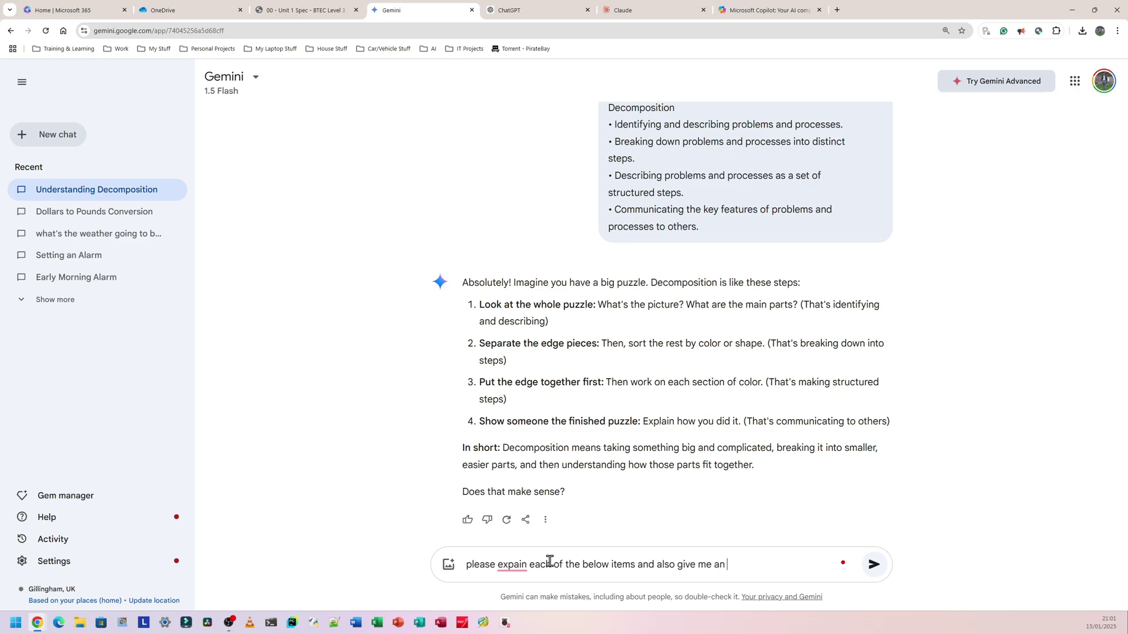
pyautogui.write('example for each in python')
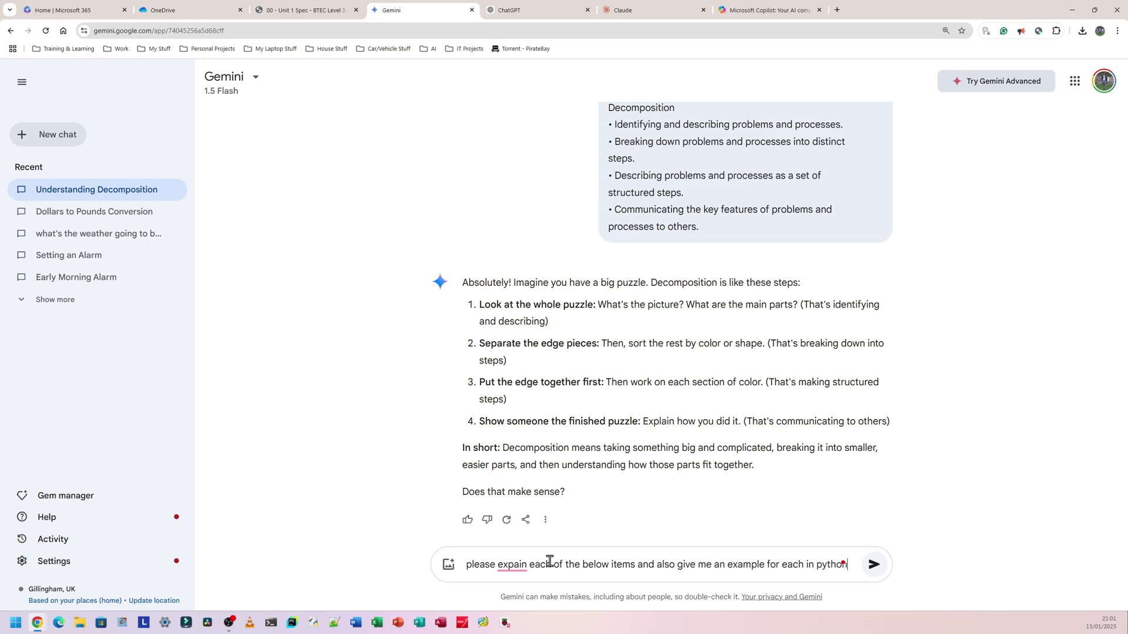
pyautogui.write(' 3:')
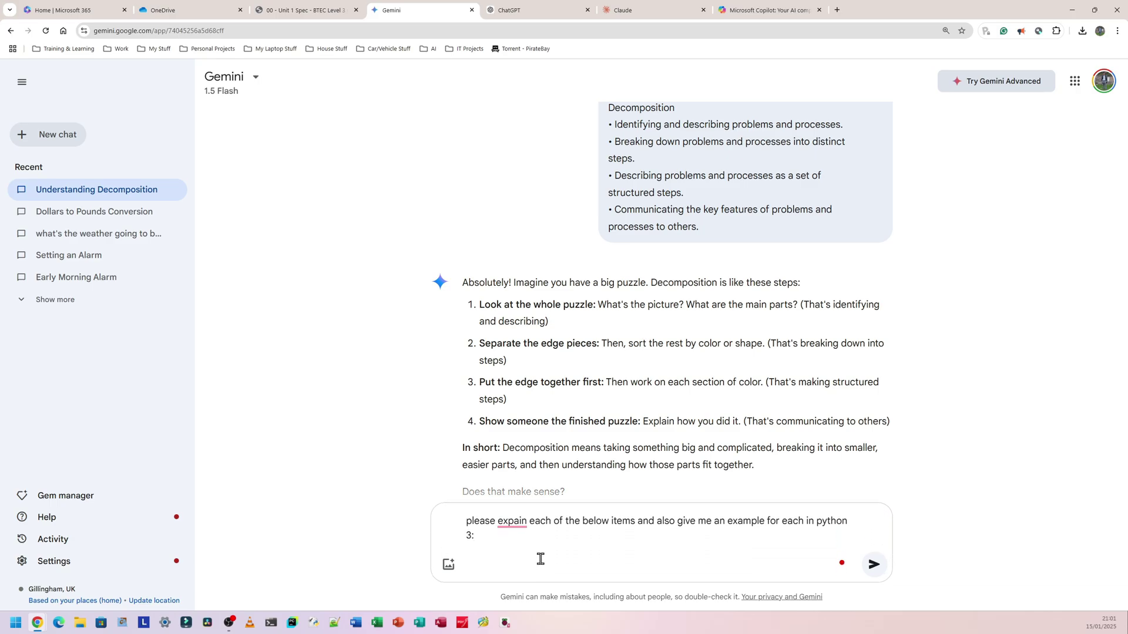
pyautogui.rightClick(520, 522)
pyautogui.hotkey('ctrl', 'v')
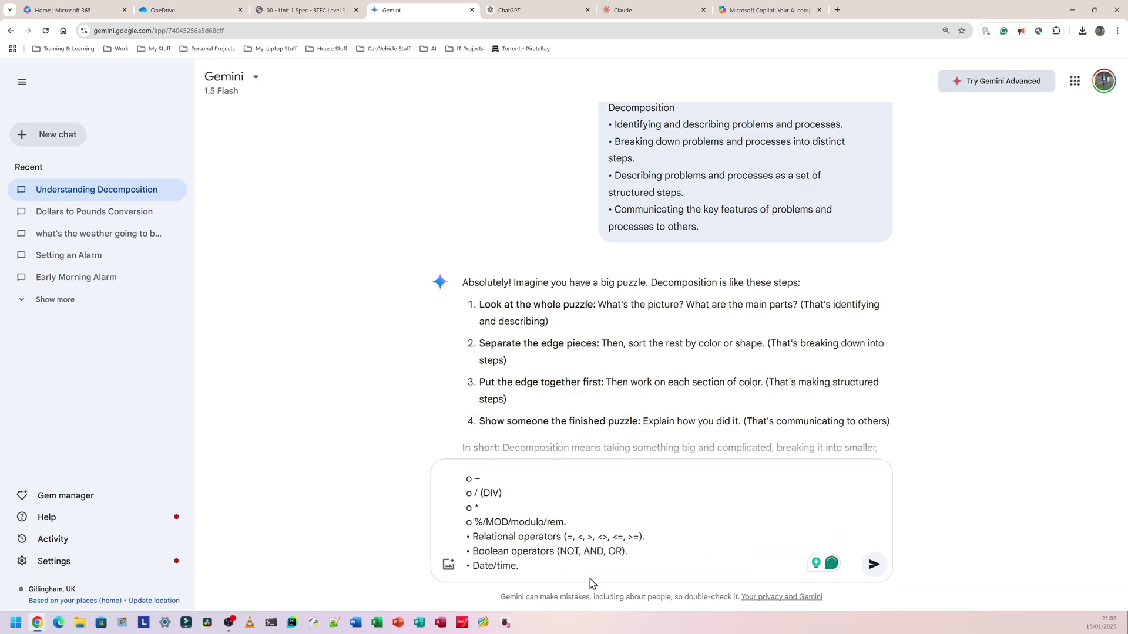
pyautogui.hotkey('ctrl', 'a')
pyautogui.press('Return')
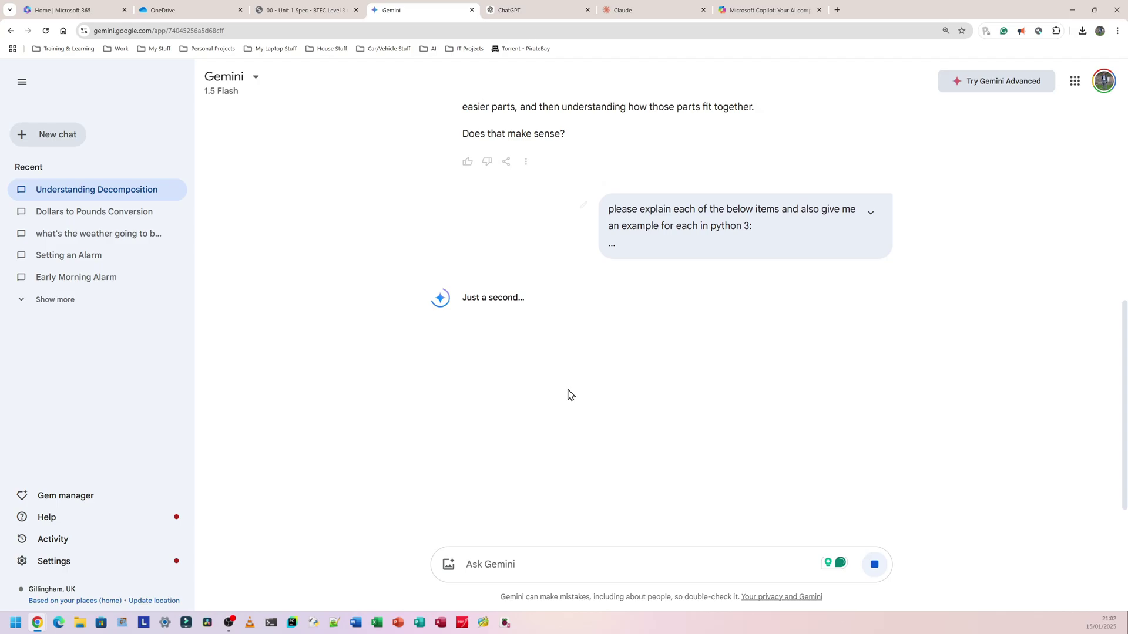
# - Send the same C2 arithmetic prompt to ChatGPT, then go back to Gemini
pyautogui.click(541, 10)
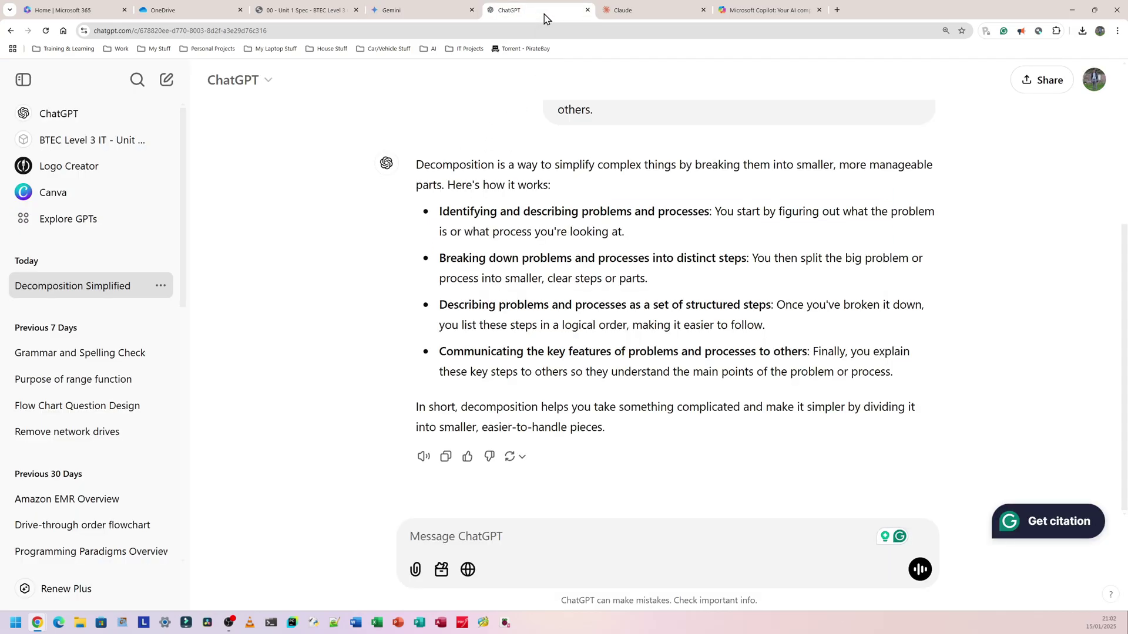
pyautogui.click(538, 531)
pyautogui.hotkey('ctrl', 'v')
pyautogui.press('Return')
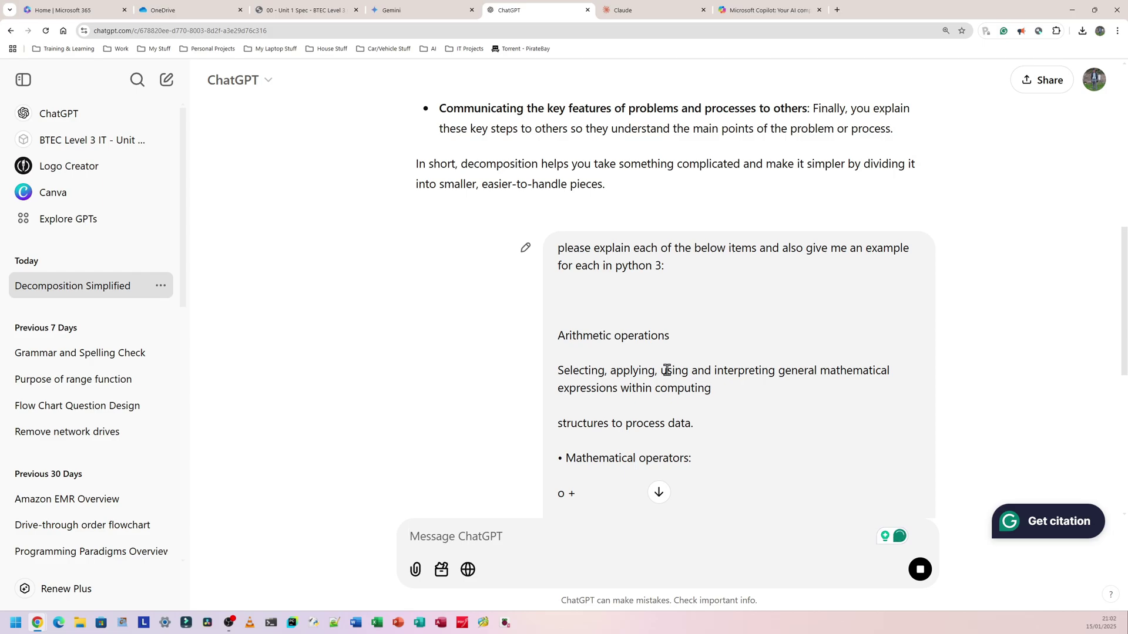
pyautogui.scroll(-4, 675, 369)
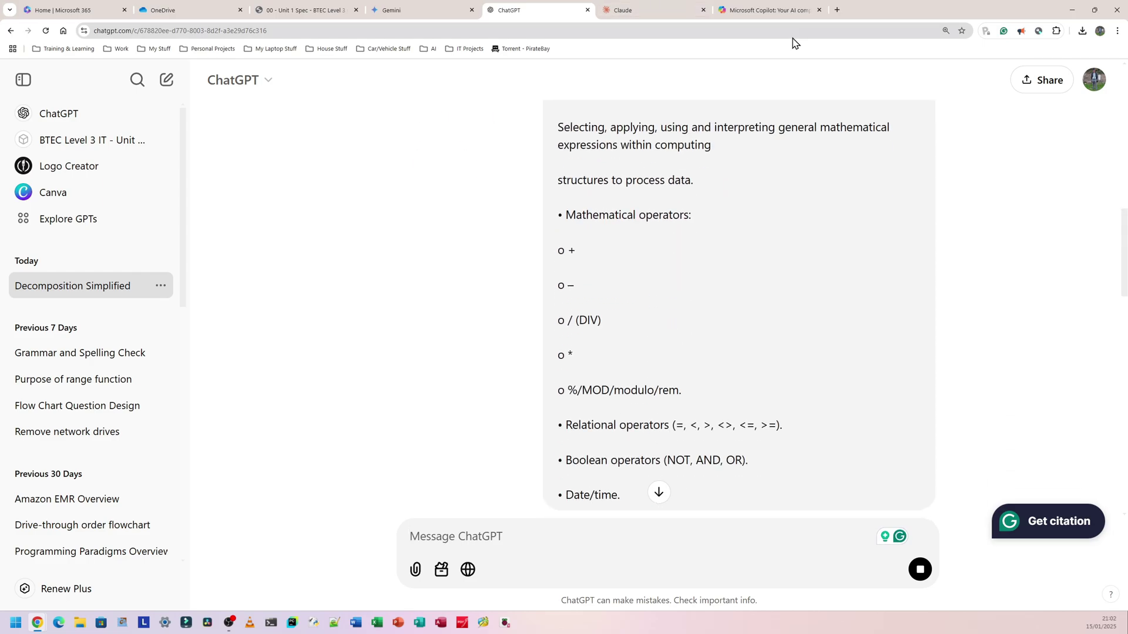
pyautogui.click(439, 8)
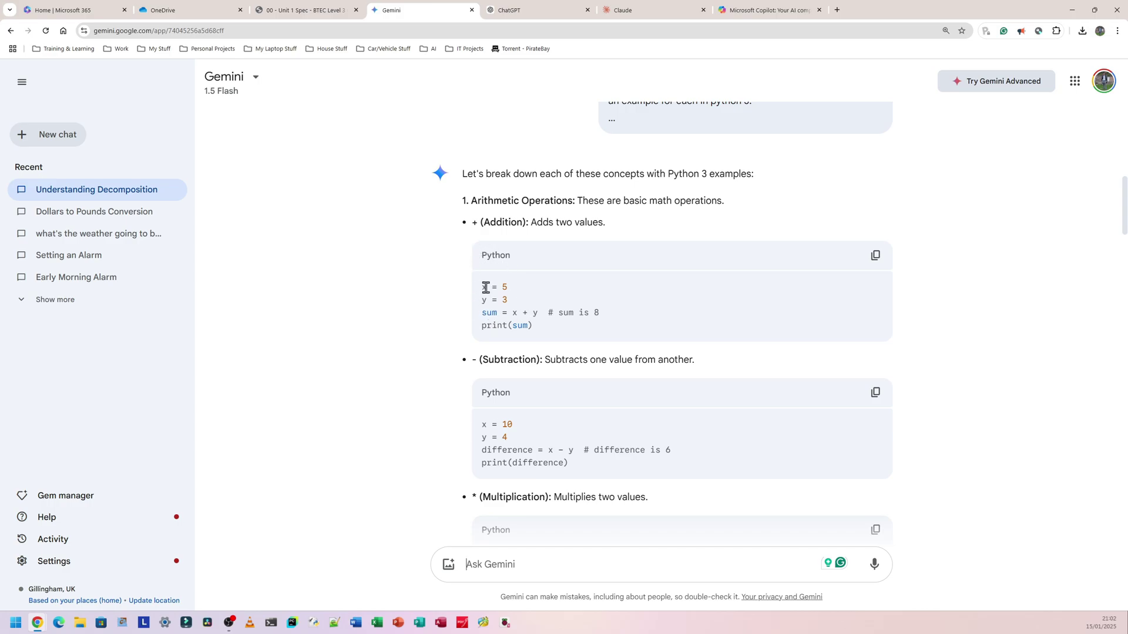
# - Review Gemini's Python examples, starting with the x and y lines of the addition code
pyautogui.moveTo(483, 287); pyautogui.dragTo(546, 314)
pyautogui.click(584, 333)
pyautogui.scroll(-2, 580, 335)
pyautogui.scroll(-3, 580, 336)
pyautogui.scroll(9, 529, 294)
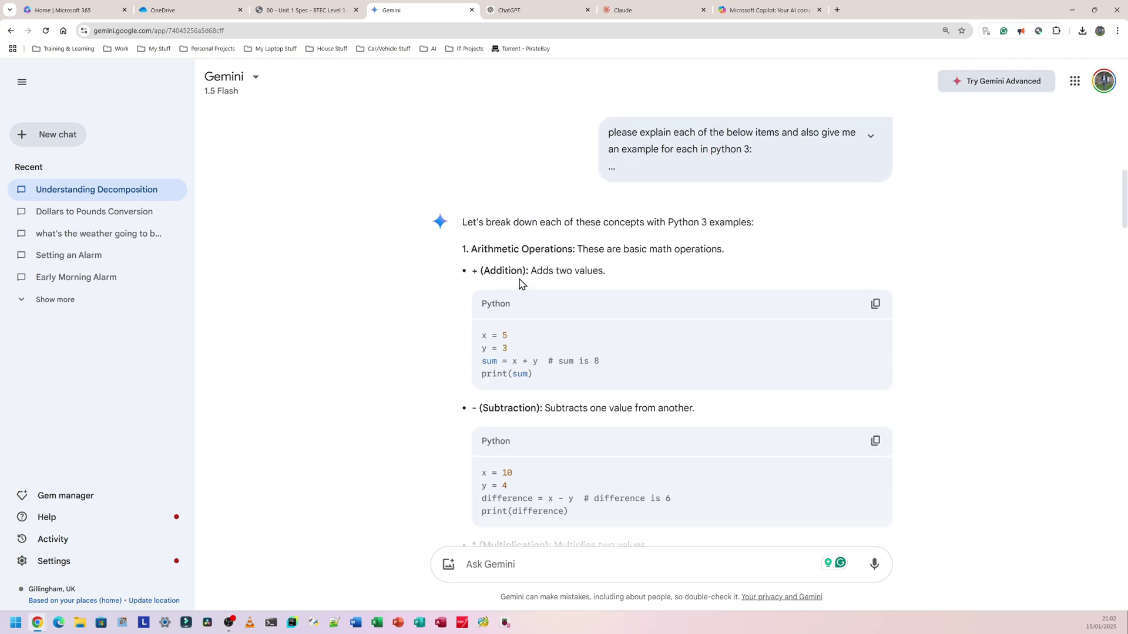
pyautogui.scroll(1, 531, 264)
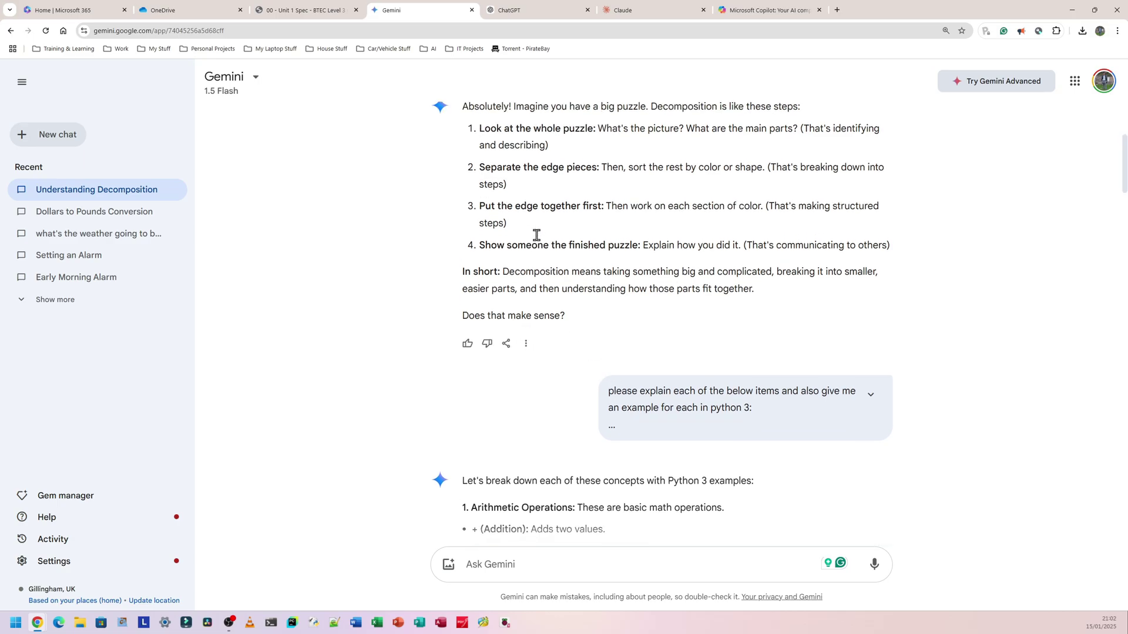
pyautogui.scroll(-1, 538, 245)
# - Expand the sent prompt and check its modulo, Relational, Boolean and Date/time lines
pyautogui.click(616, 419)
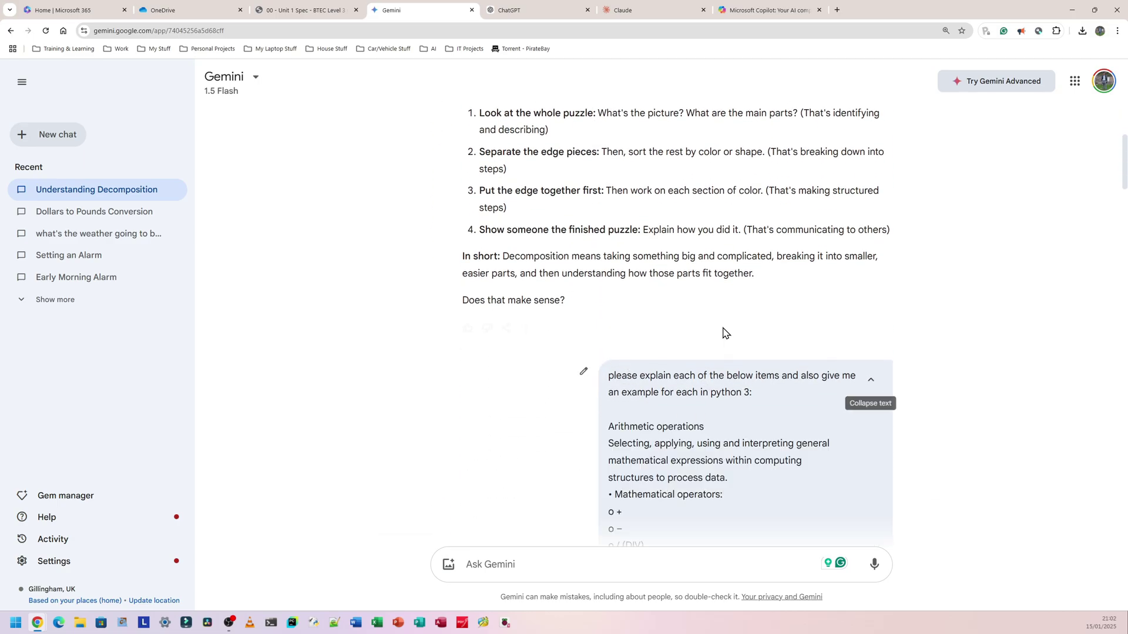
pyautogui.scroll(-3, 640, 322)
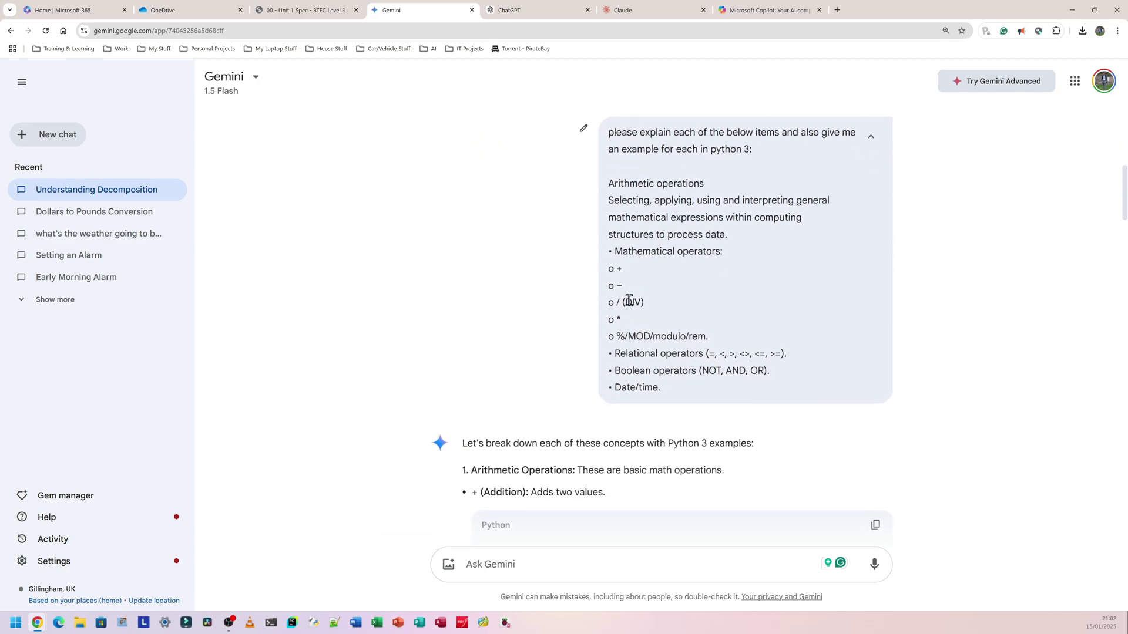
pyautogui.moveTo(624, 335); pyautogui.dragTo(645, 334)
pyautogui.doubleClick(632, 356)
pyautogui.doubleClick(627, 370)
pyautogui.moveTo(614, 388); pyautogui.dragTo(631, 387)
pyautogui.scroll(-10, 478, 330)
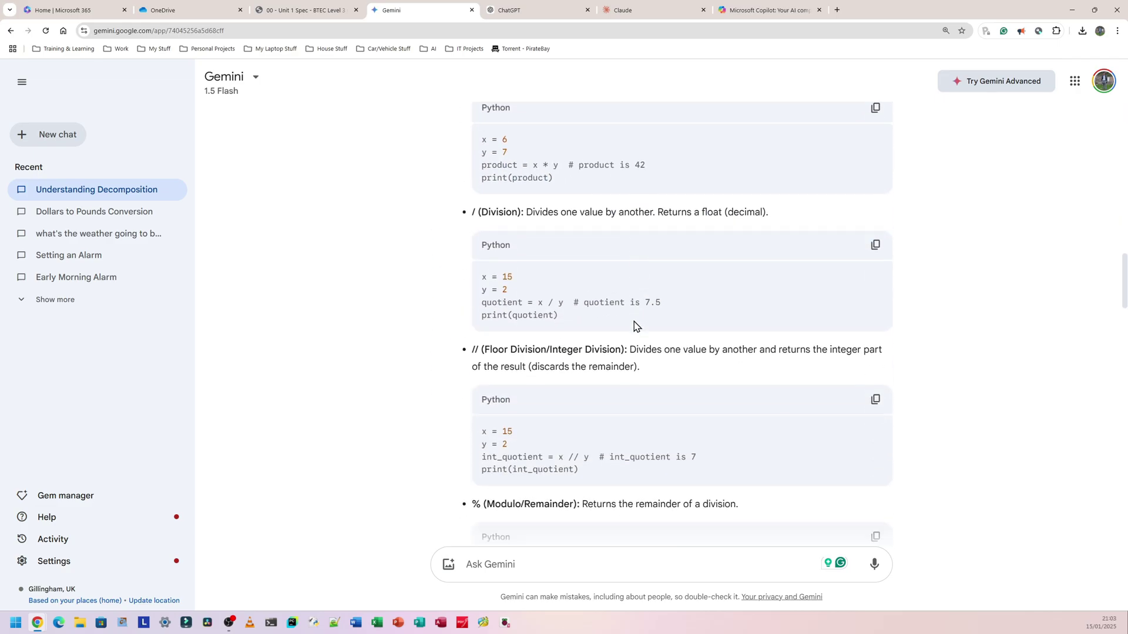
pyautogui.scroll(-8, 633, 327)
pyautogui.hotkey('ctrl', 'Tab')
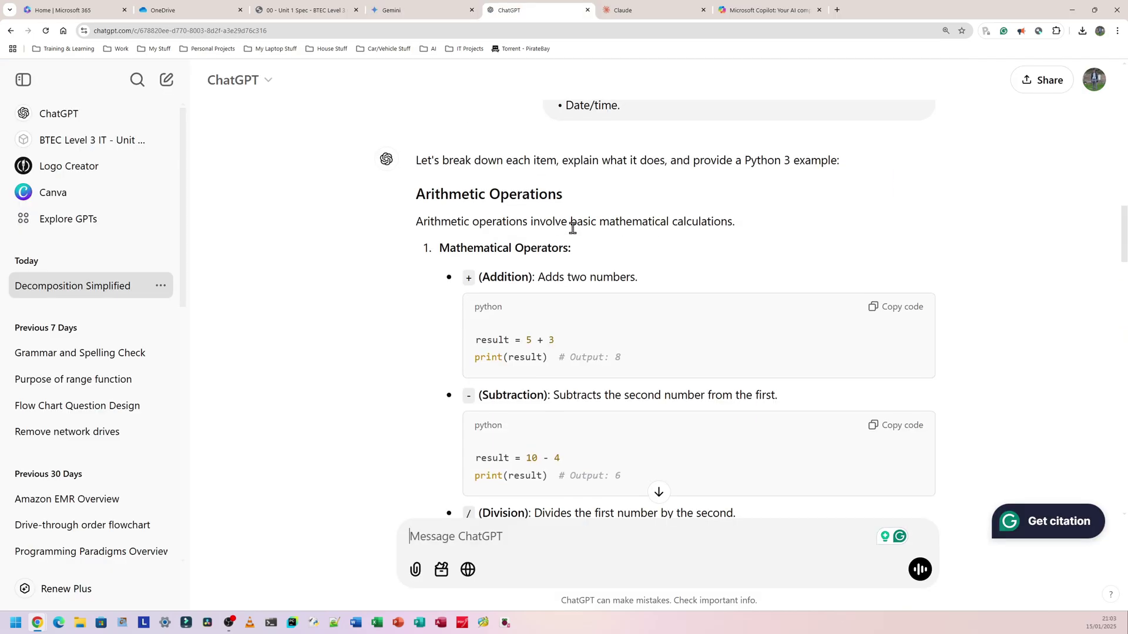
# - Read the ChatGPT reply down to its Date/Time section, then switch back to the Unit 1 spec PDF tab
pyautogui.scroll(-12, 573, 227)
pyautogui.scroll(-16, 573, 228)
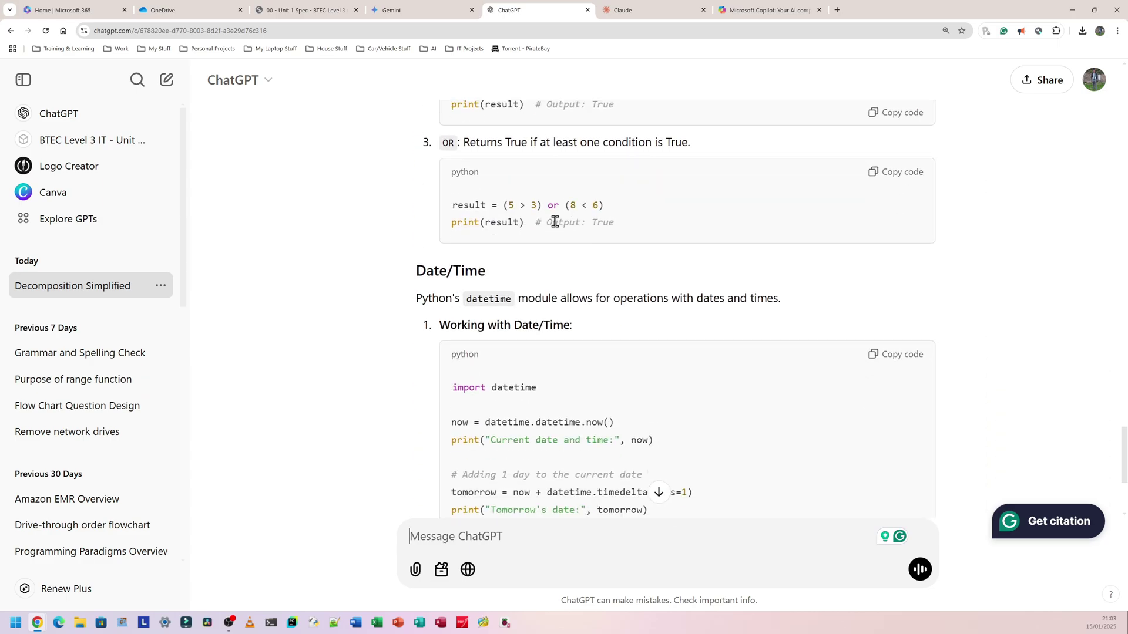
pyautogui.hotkey('ctrl', 'shift', 'Tab')
pyautogui.hotkey('ctrl', 'shift', 'Tab')
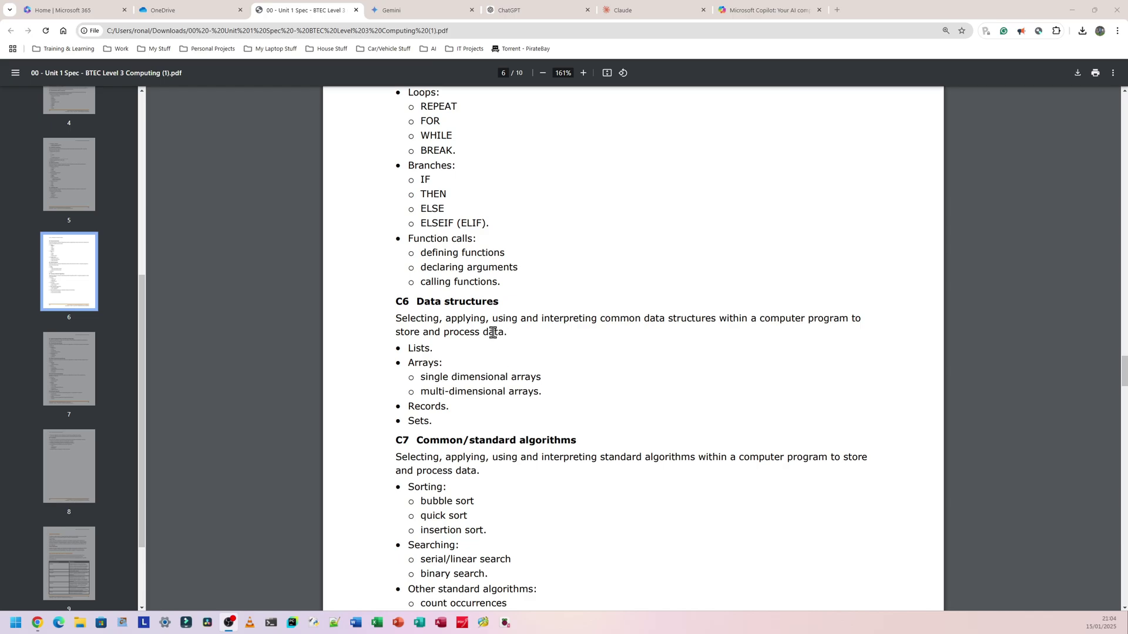
# - Scroll the spec PDF up from page 6 to page 3, then back to page 4's B2 Flowcharts section
pyautogui.scroll(10, 476, 320)
pyautogui.scroll(15, 473, 317)
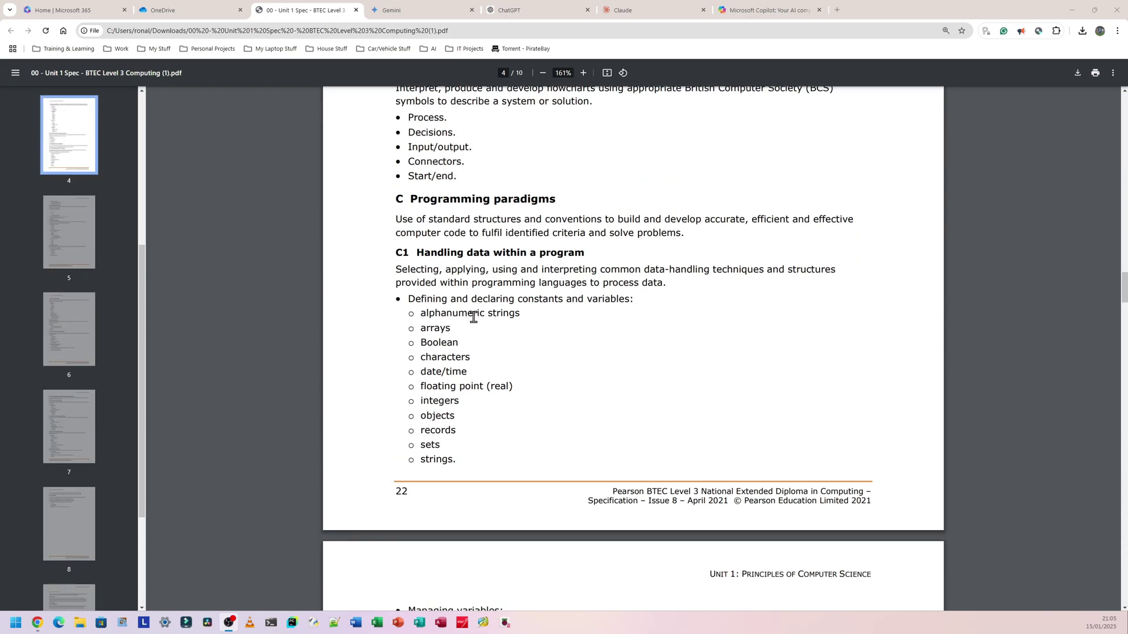
pyautogui.scroll(5, 473, 316)
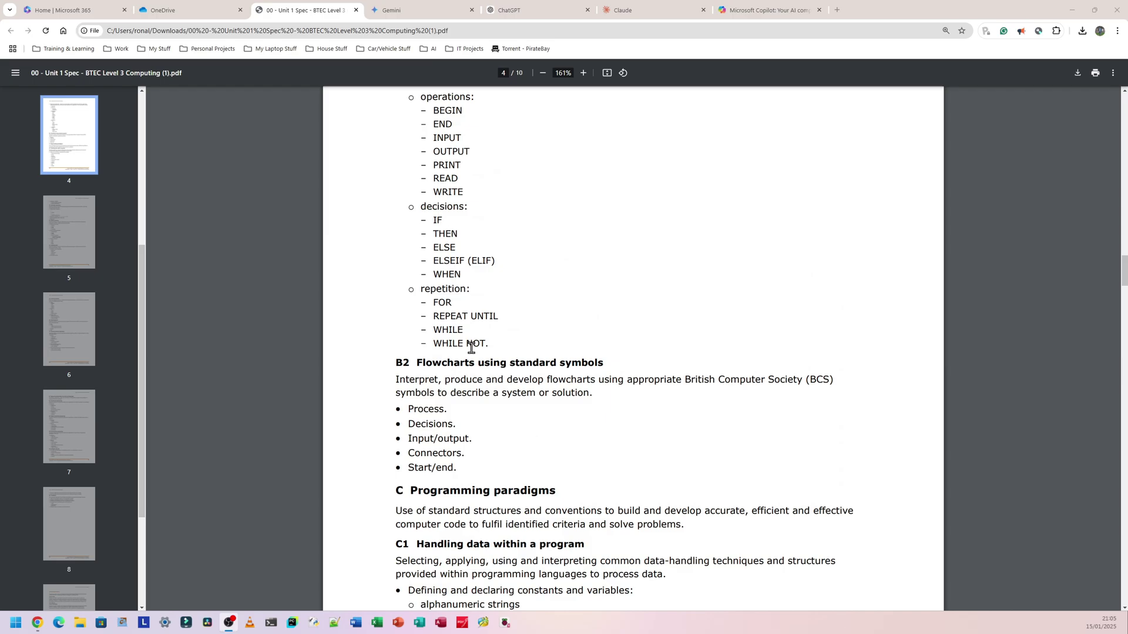
pyautogui.scroll(8, 473, 347)
pyautogui.scroll(4, 475, 348)
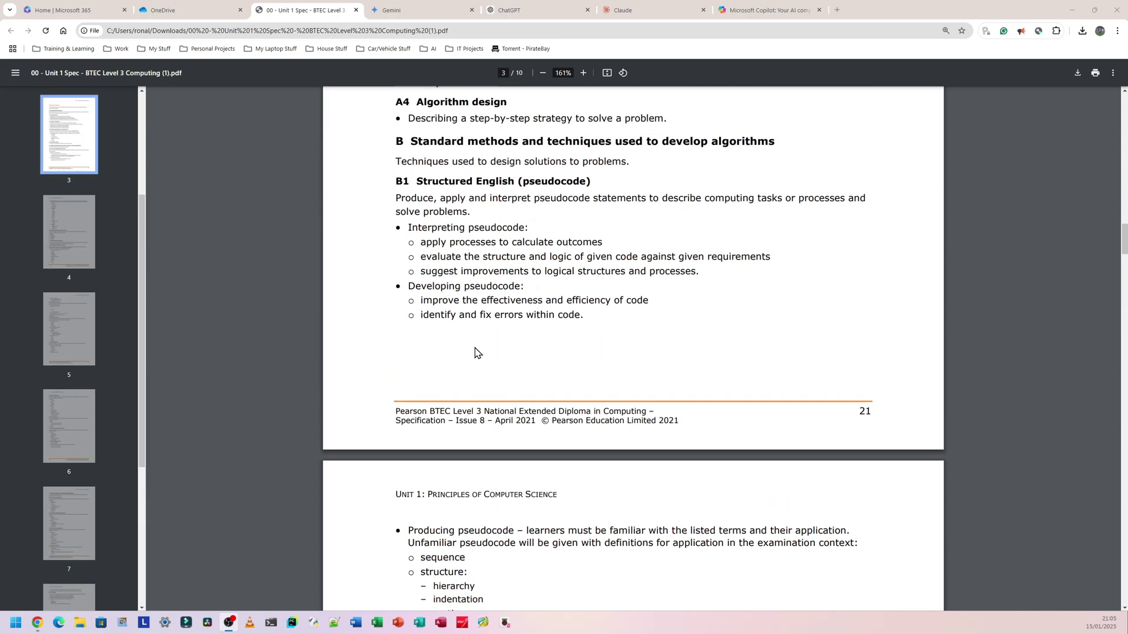
pyautogui.scroll(-16, 474, 346)
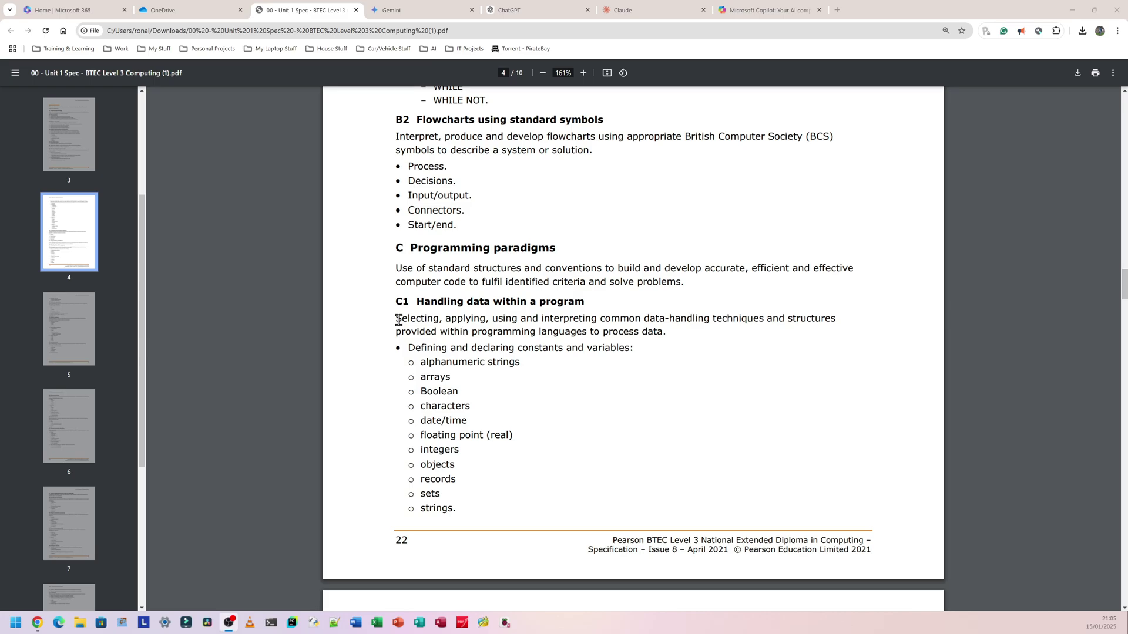
pyautogui.scroll(16, 477, 353)
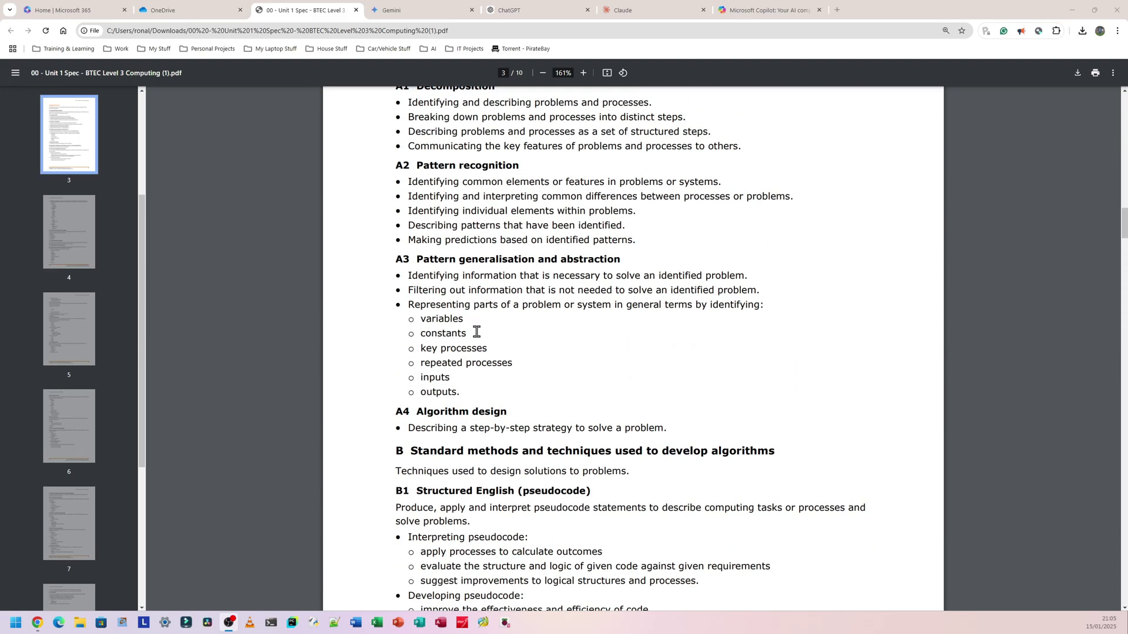
pyautogui.scroll(-9, 476, 332)
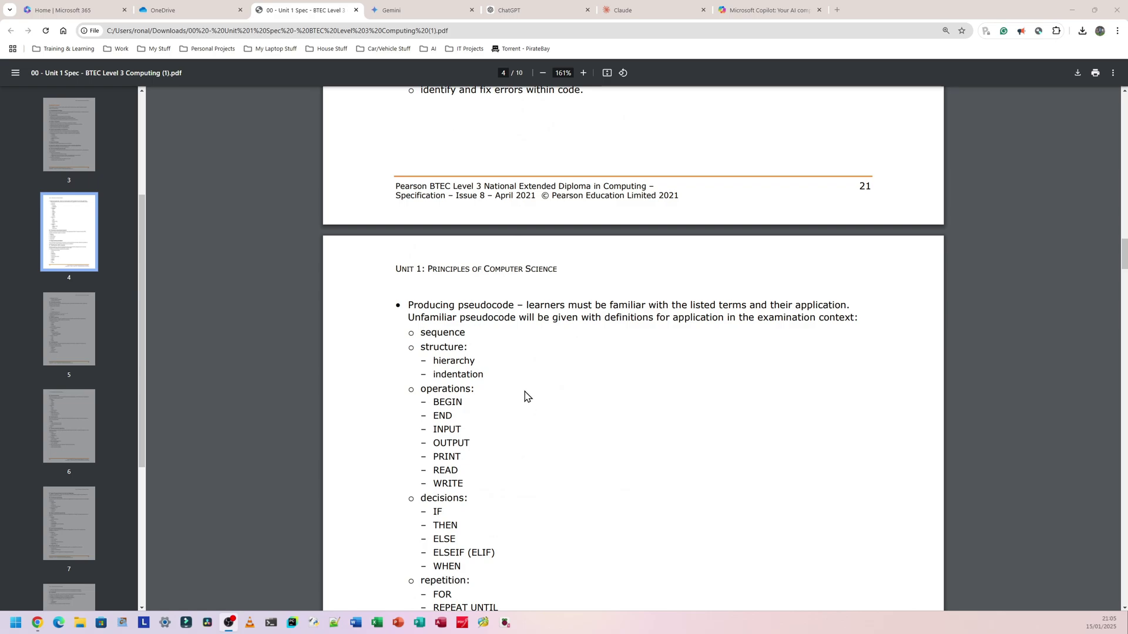
pyautogui.scroll(-3, 514, 397)
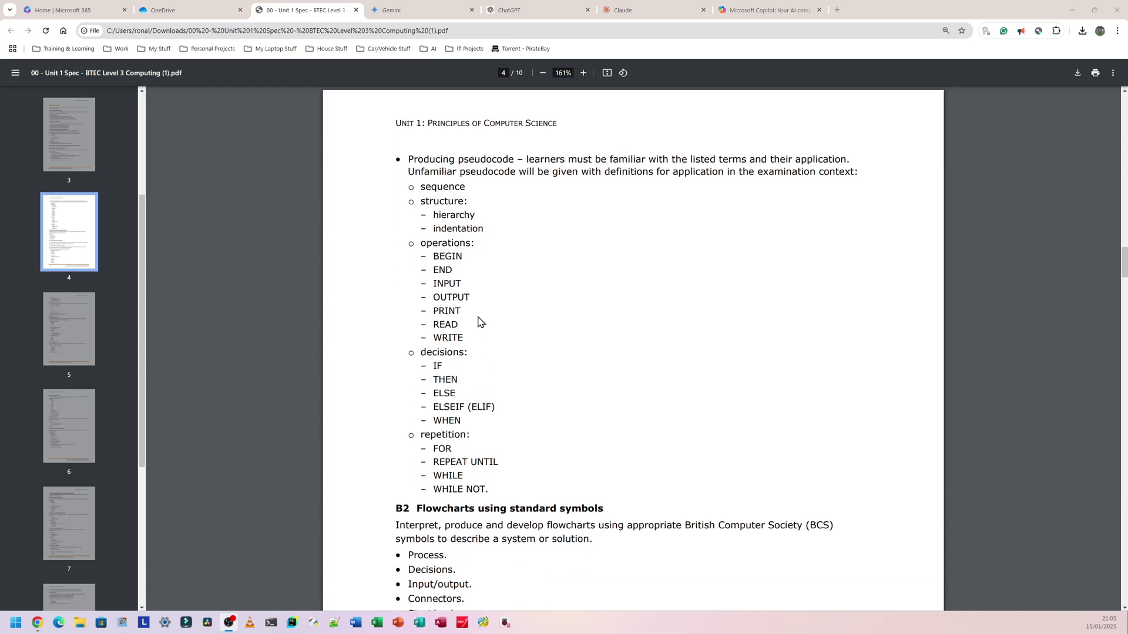
pyautogui.scroll(-2, 441, 486)
# - Highlight the B2 Flowcharts heading and then the whole B2 section, clearing each highlight
pyautogui.scroll(3, 433, 462)
pyautogui.scroll(-3, 422, 407)
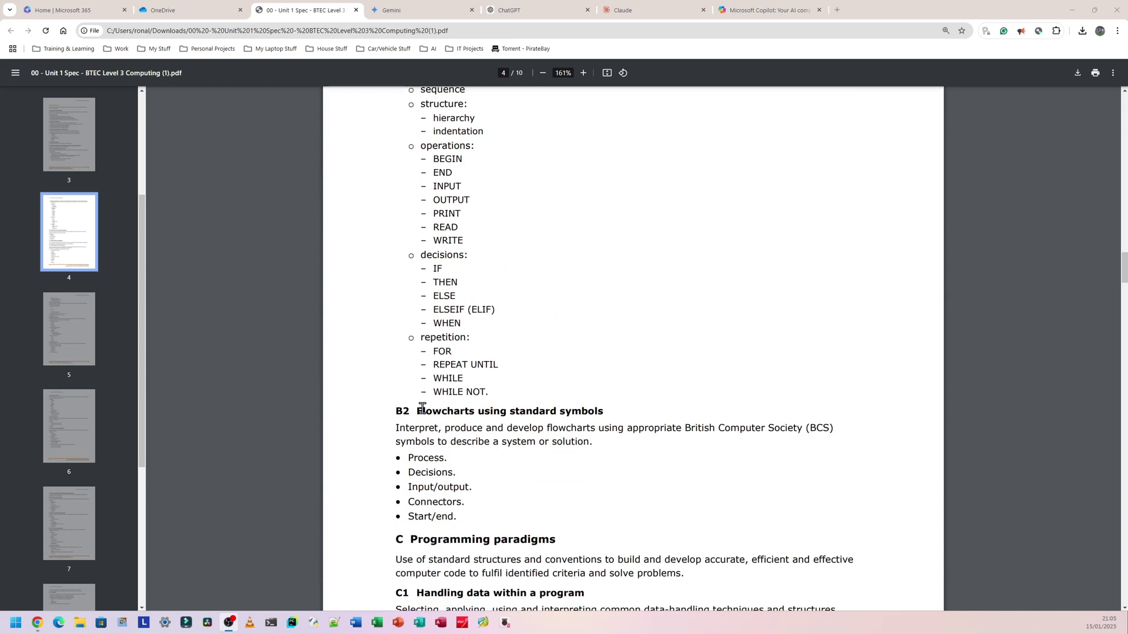
pyautogui.moveTo(423, 407); pyautogui.dragTo(634, 423)
pyautogui.click(574, 468)
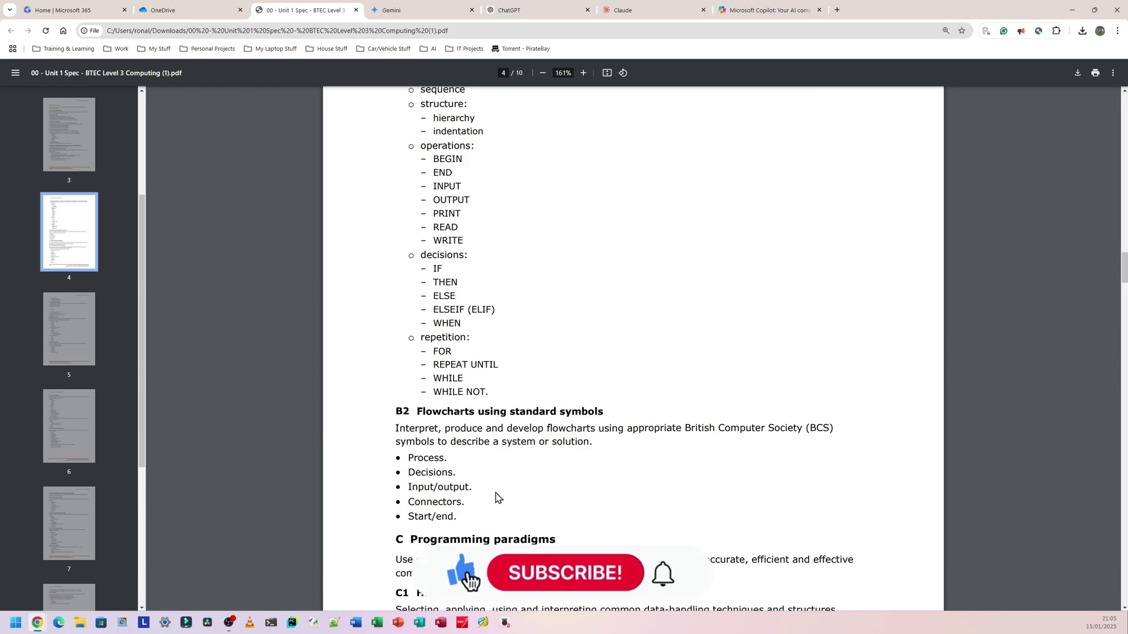
pyautogui.moveTo(503, 518); pyautogui.dragTo(420, 416)
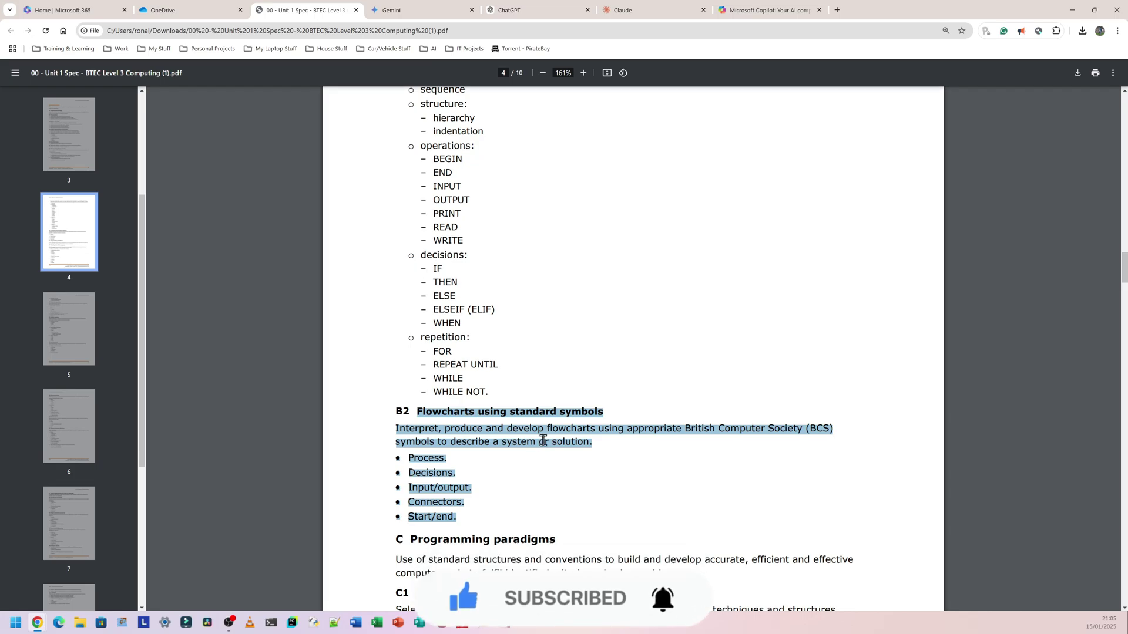
pyautogui.click(528, 473)
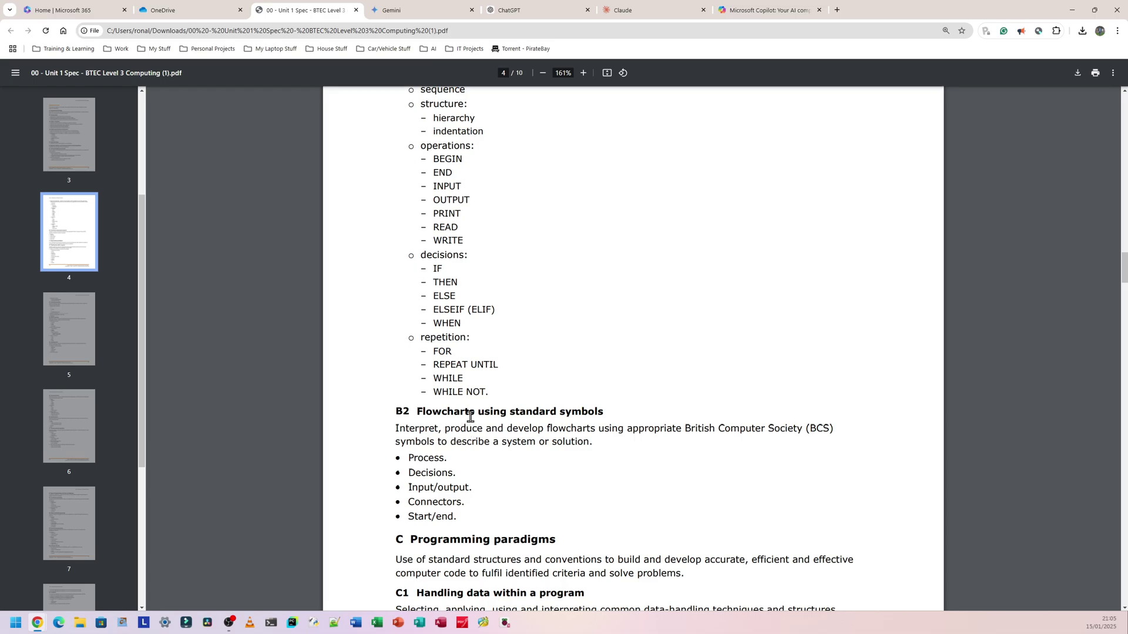
# - Highlight part of the Flowcharts heading and the word Decisions, then return to page 1 of the spec
pyautogui.moveTo(427, 411); pyautogui.dragTo(506, 412)
pyautogui.click(427, 458)
pyautogui.doubleClick(430, 473)
pyautogui.press('Home')
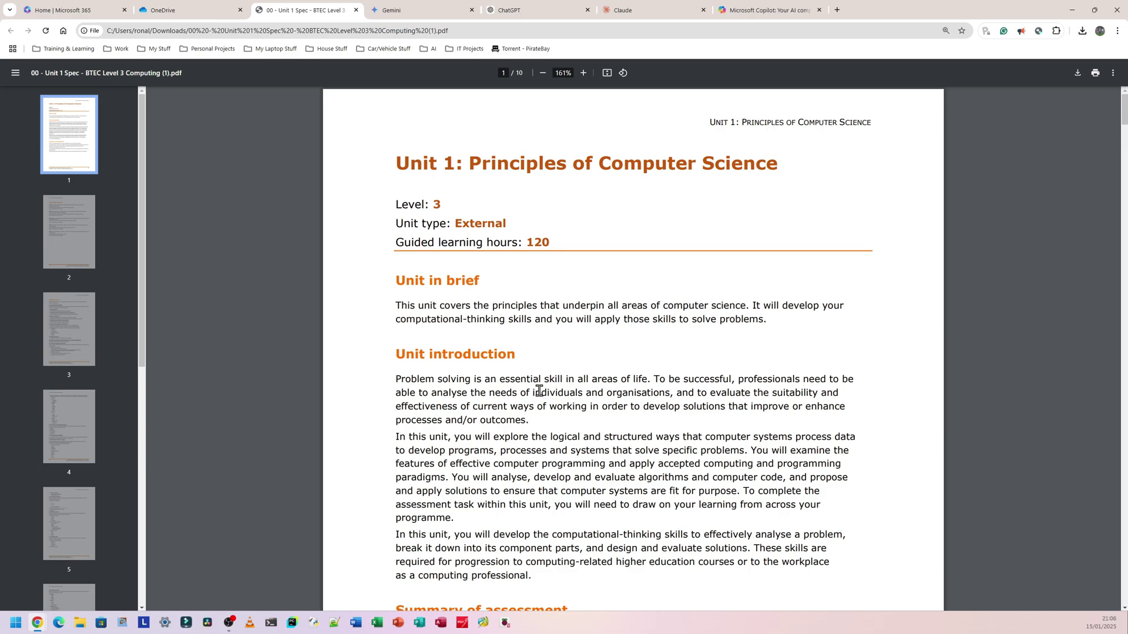